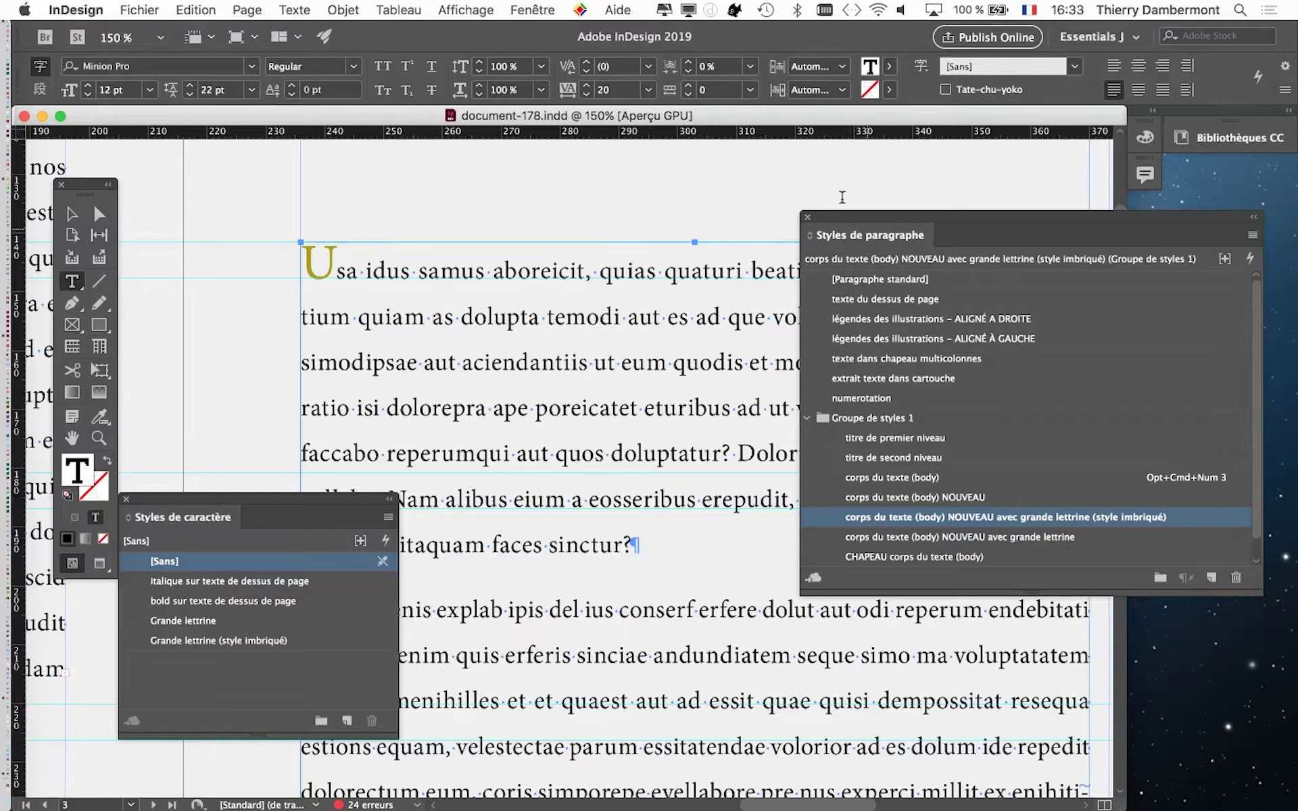
- Move the character and paragraph styles panels off the first paragraph with the olive 'U'
drag(273, 509, 318, 360)
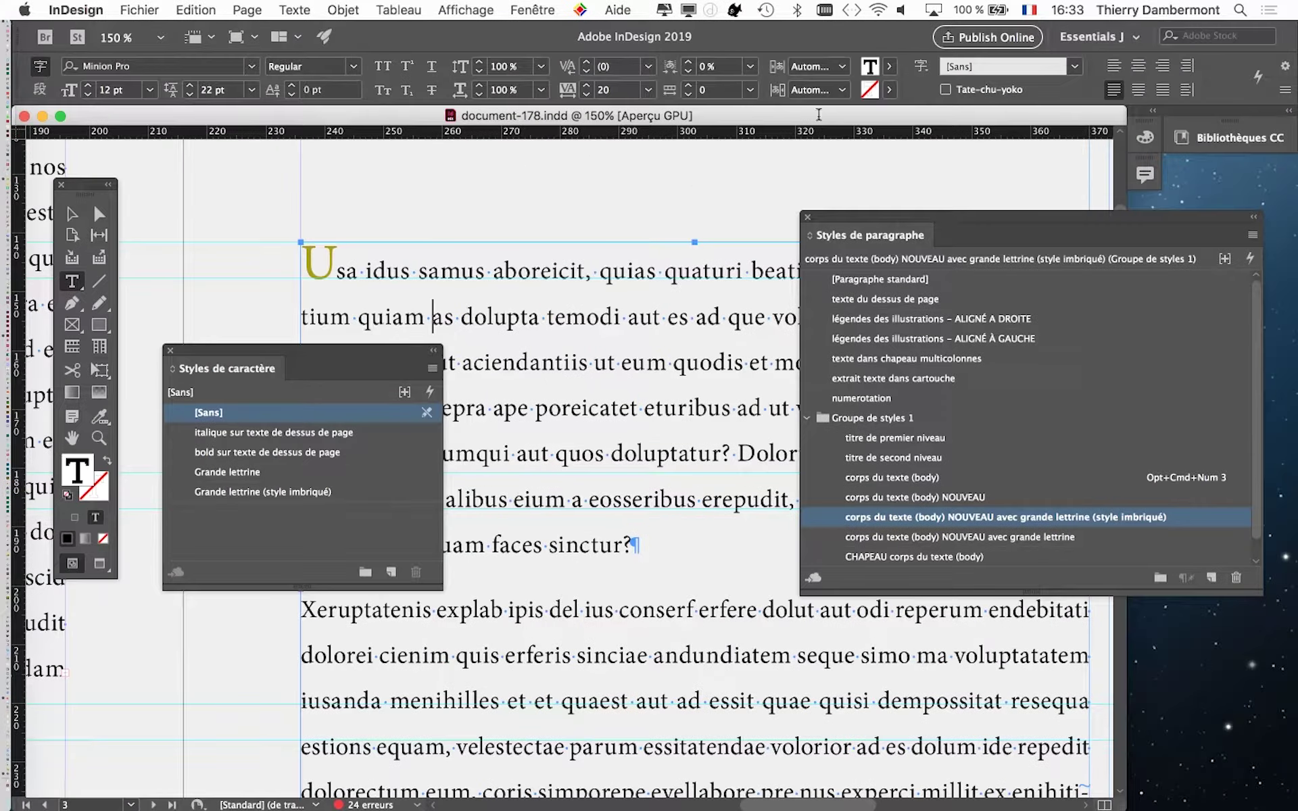
drag(899, 217, 893, 137)
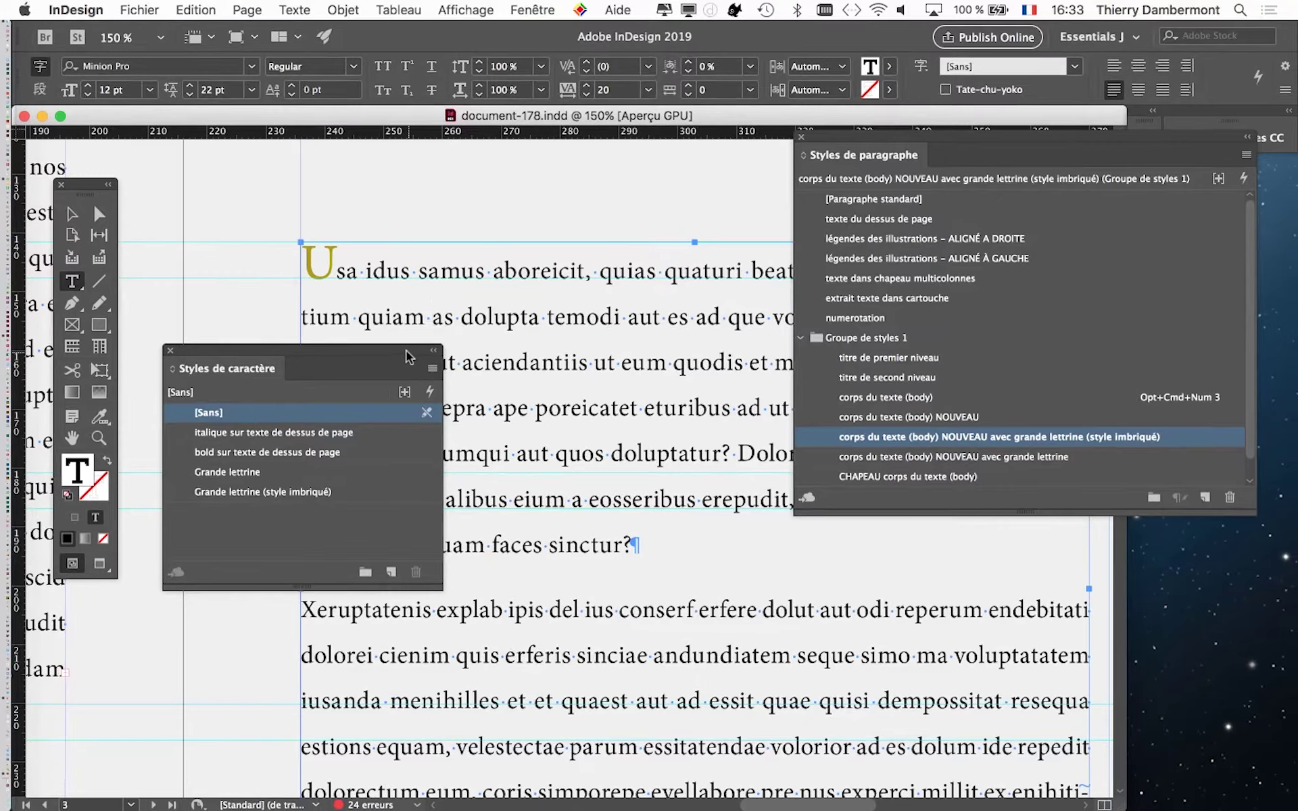
drag(407, 356, 328, 605)
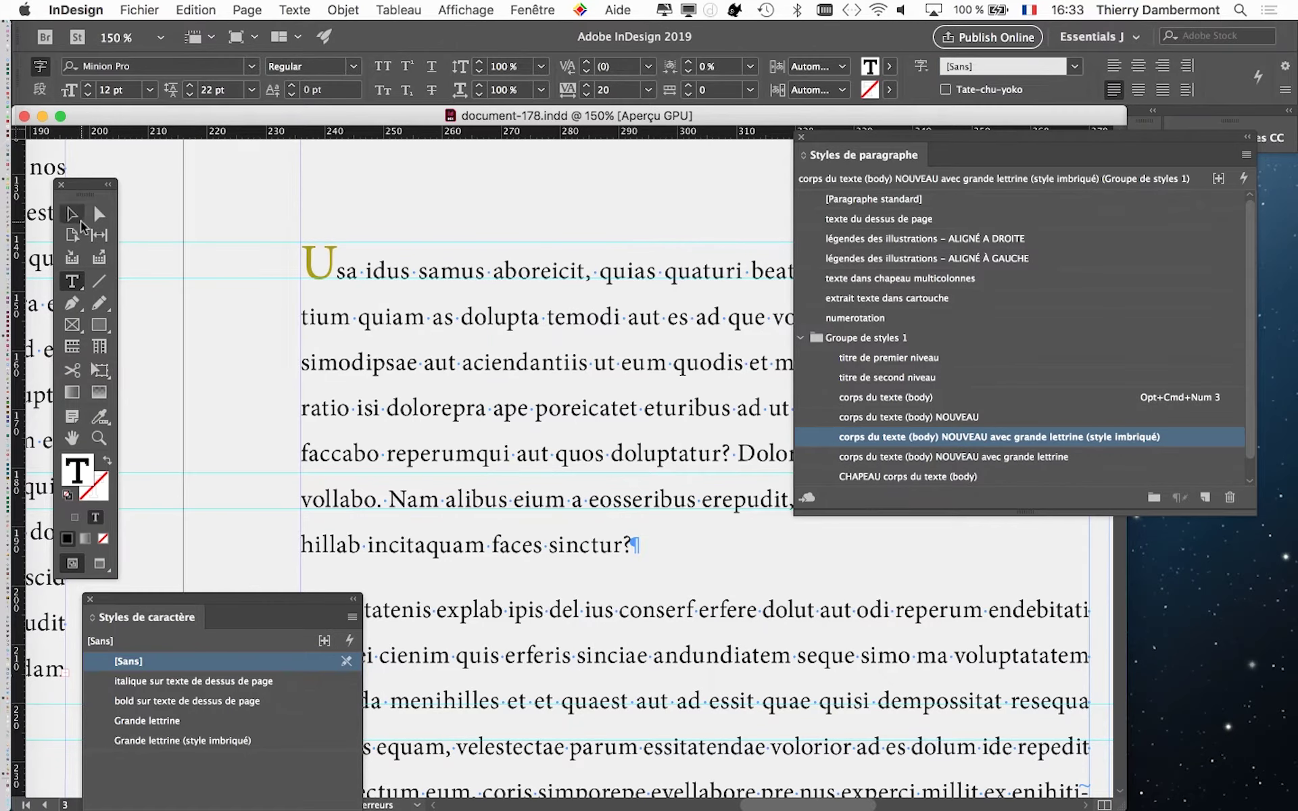
- Deselect the text frame and apply 'corps du texte (body) NOUVEAU avec grande lettrine (style imbriqué)'
click(79, 219)
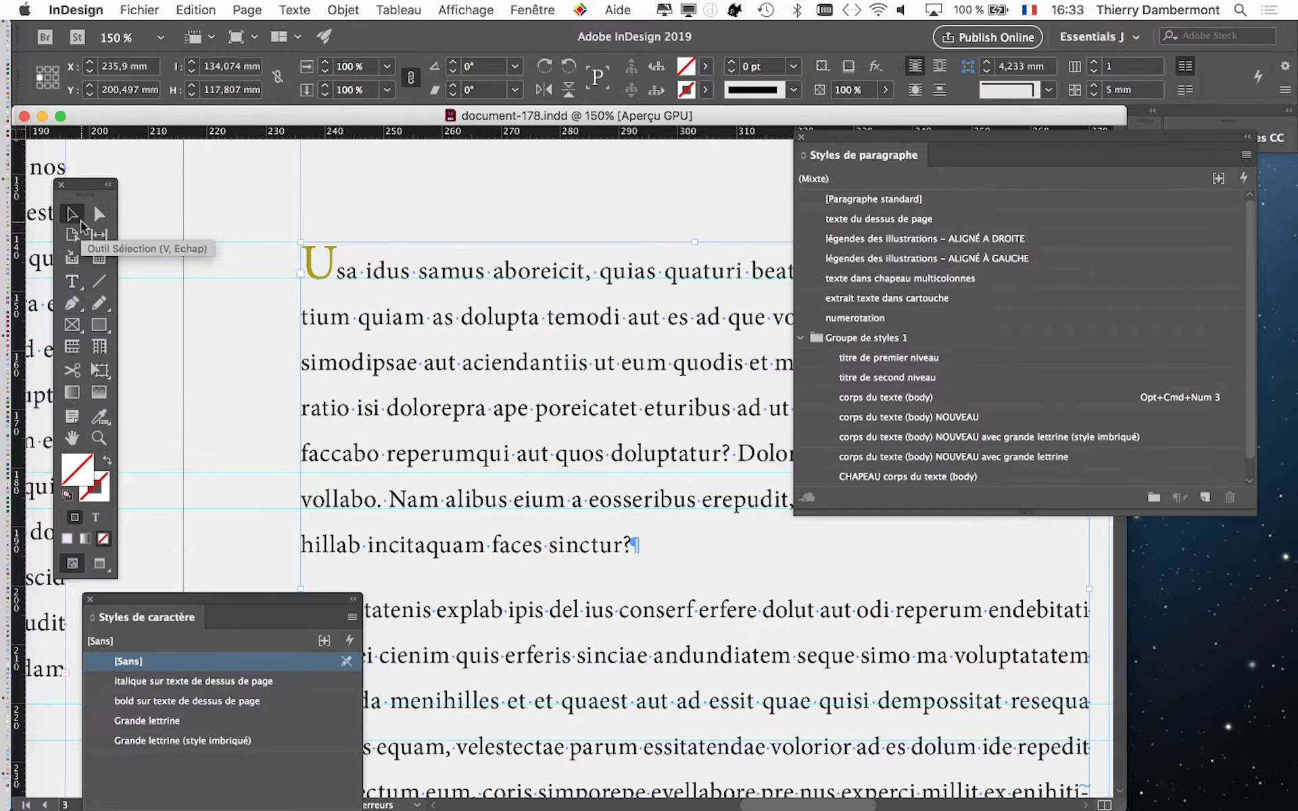
click(222, 240)
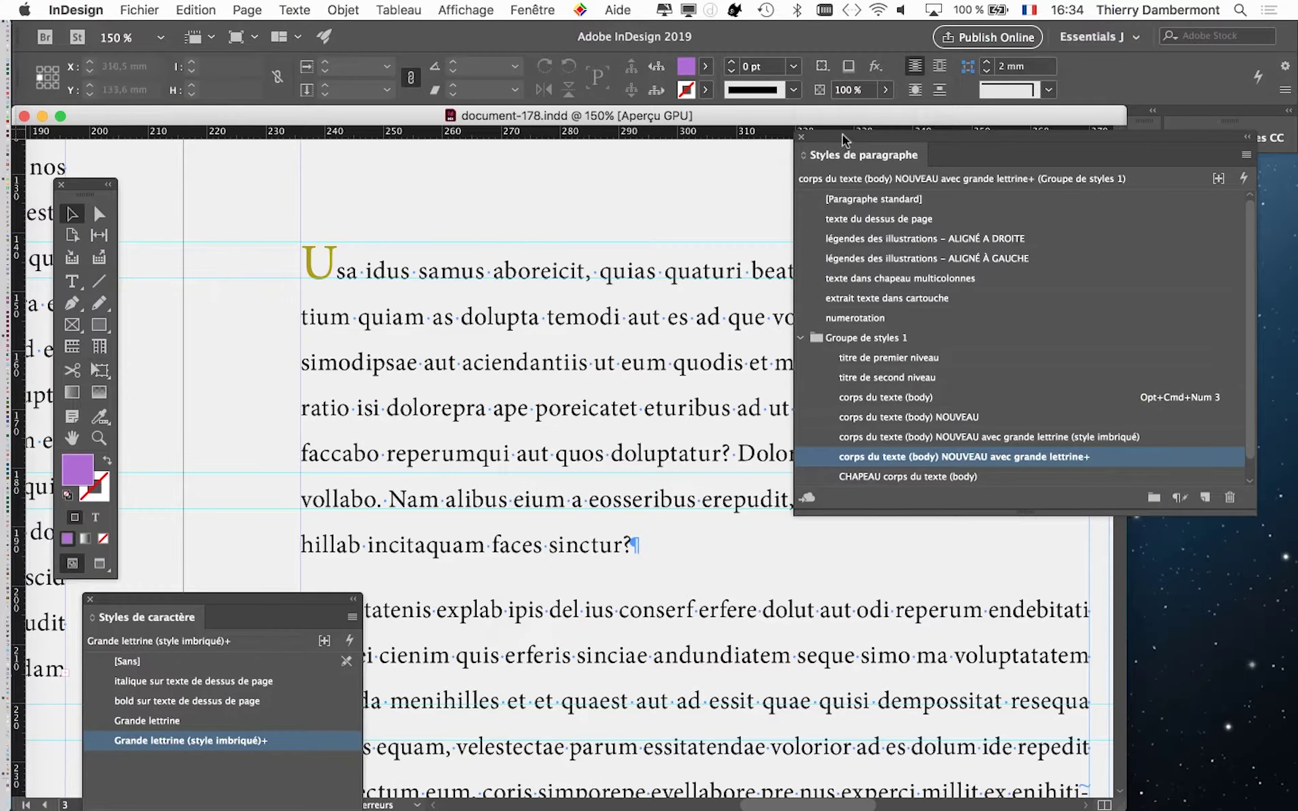
drag(842, 134, 750, 169)
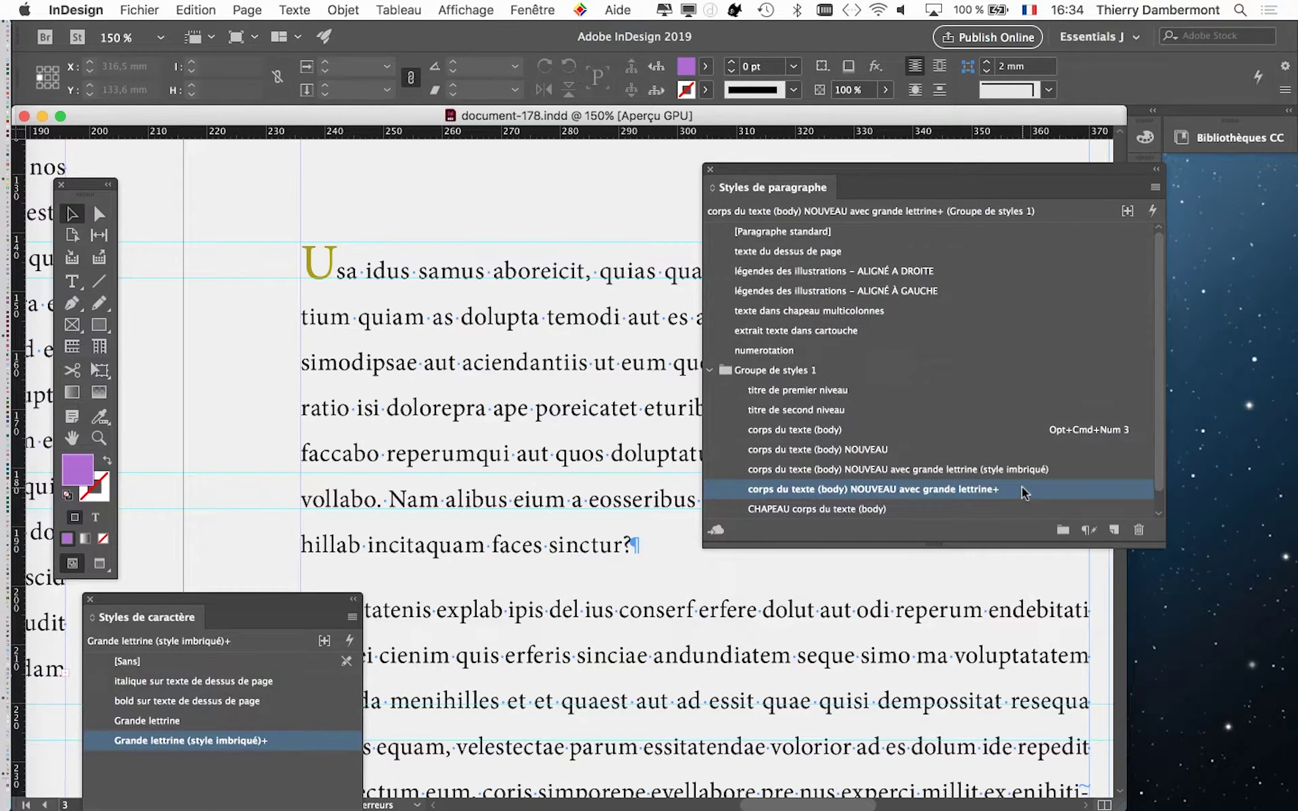
click(1066, 472)
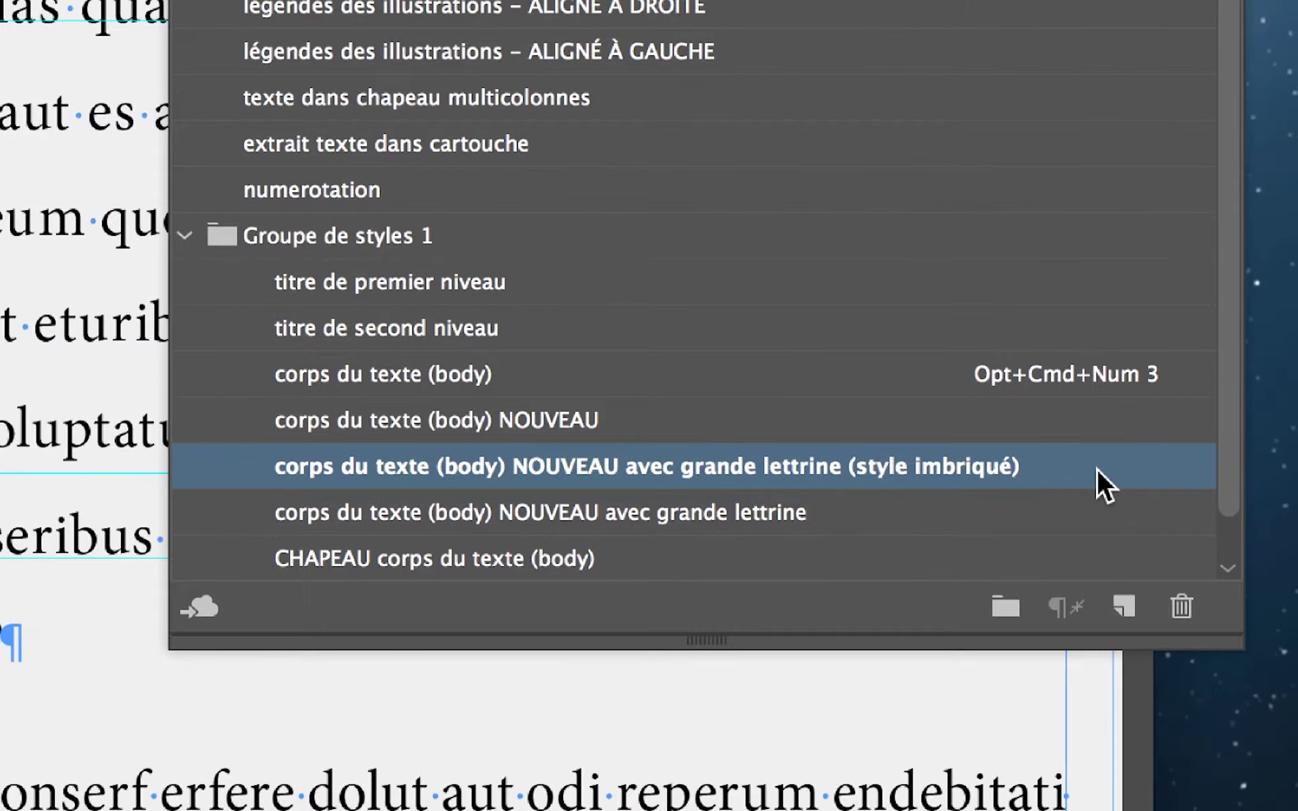
- In the nested style's Lettrines et styles imbriqués options, set a 3-line, 1-character drop cap
double_click(1096, 469)
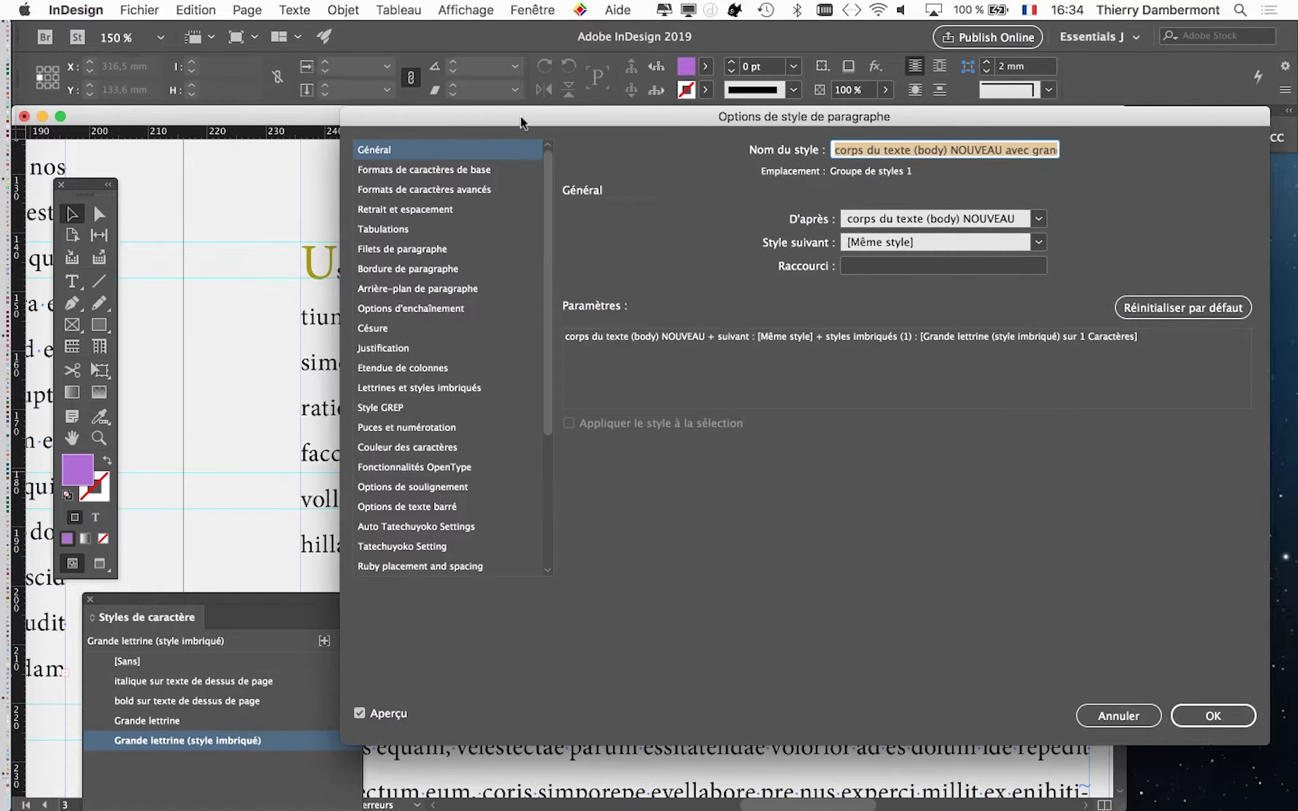
mouse_move(520, 117)
mouse_down()
mouse_move(765, 139)
mouse_move(593, 46)
mouse_up()
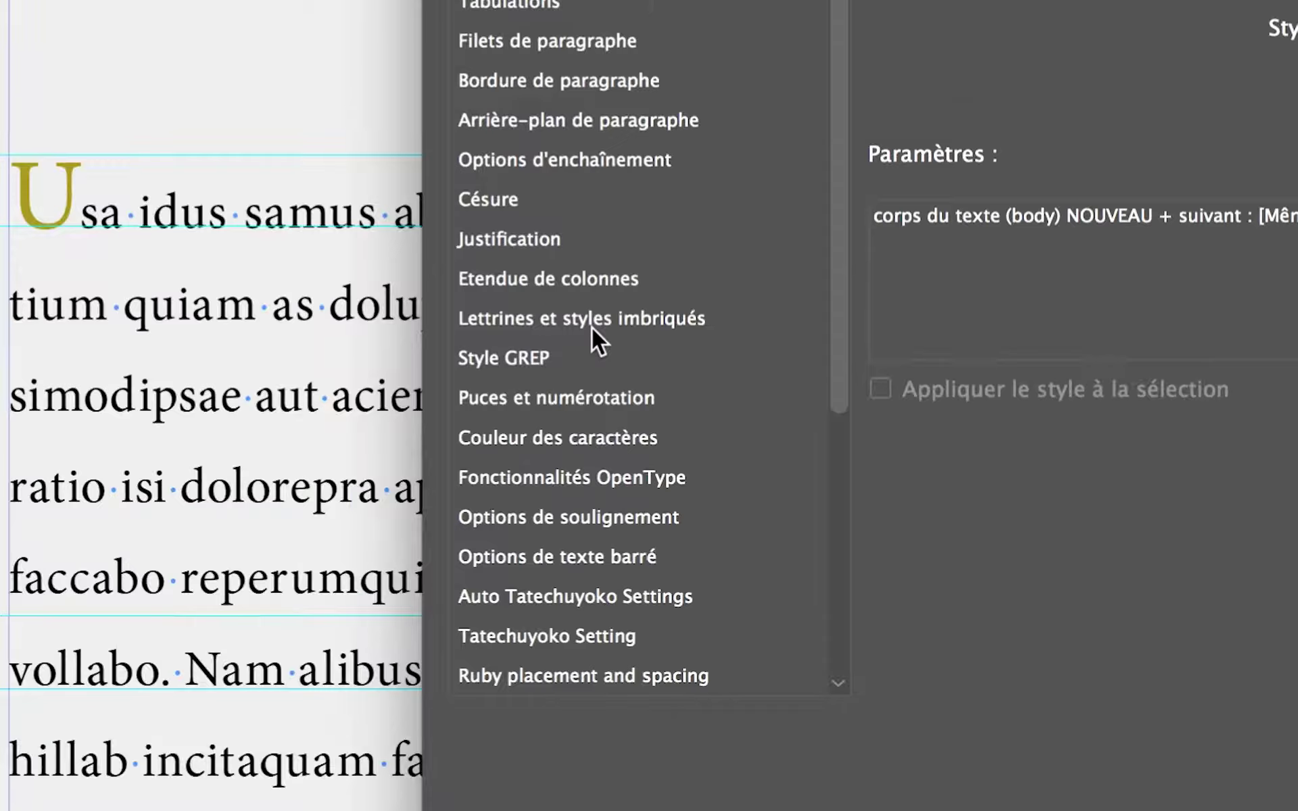
click(590, 327)
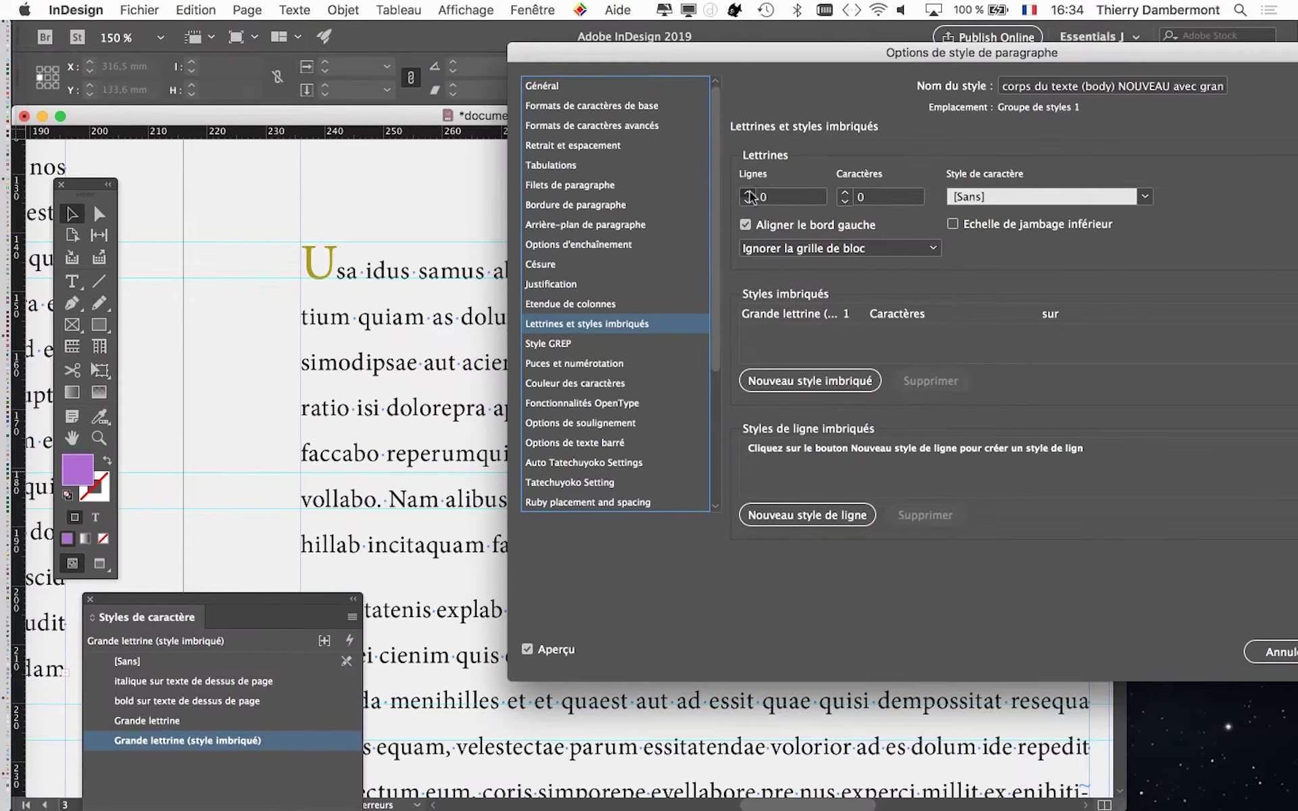
click(748, 193)
click(748, 193)
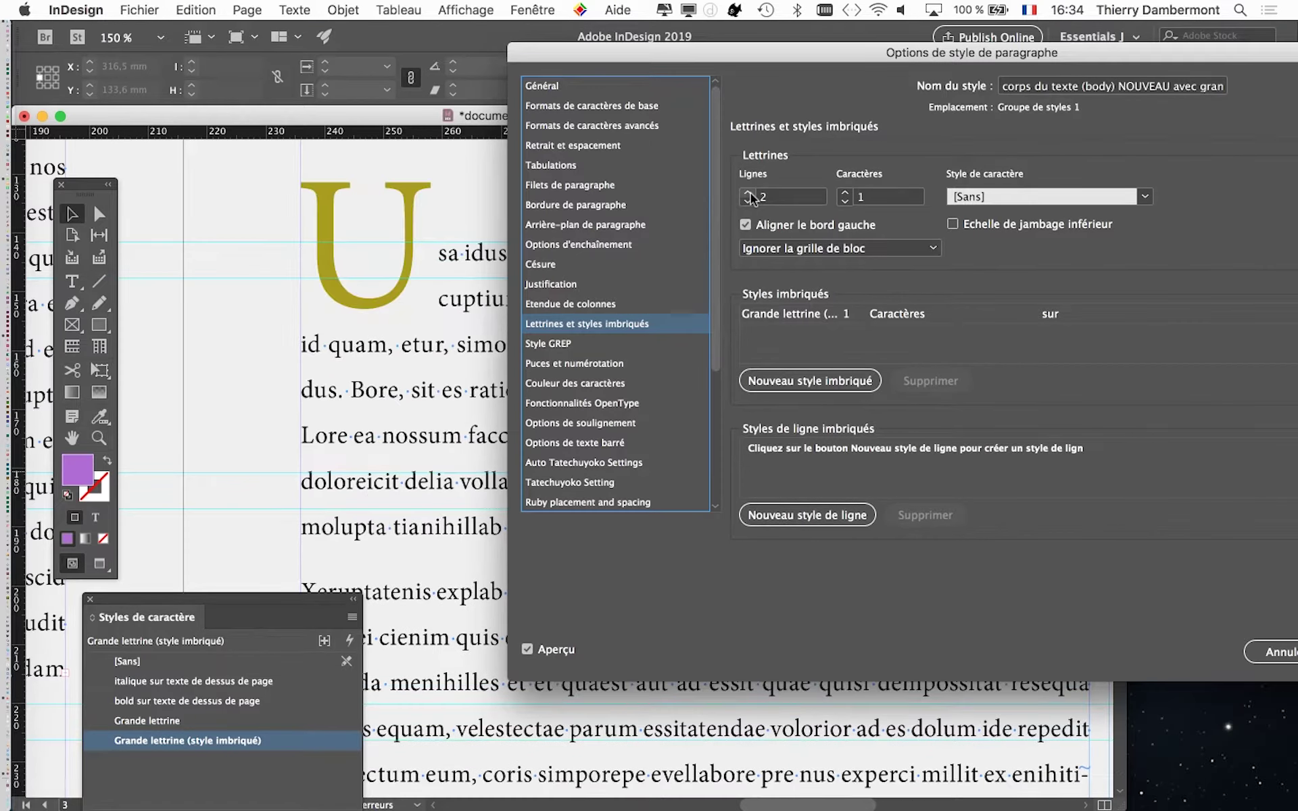
click(748, 193)
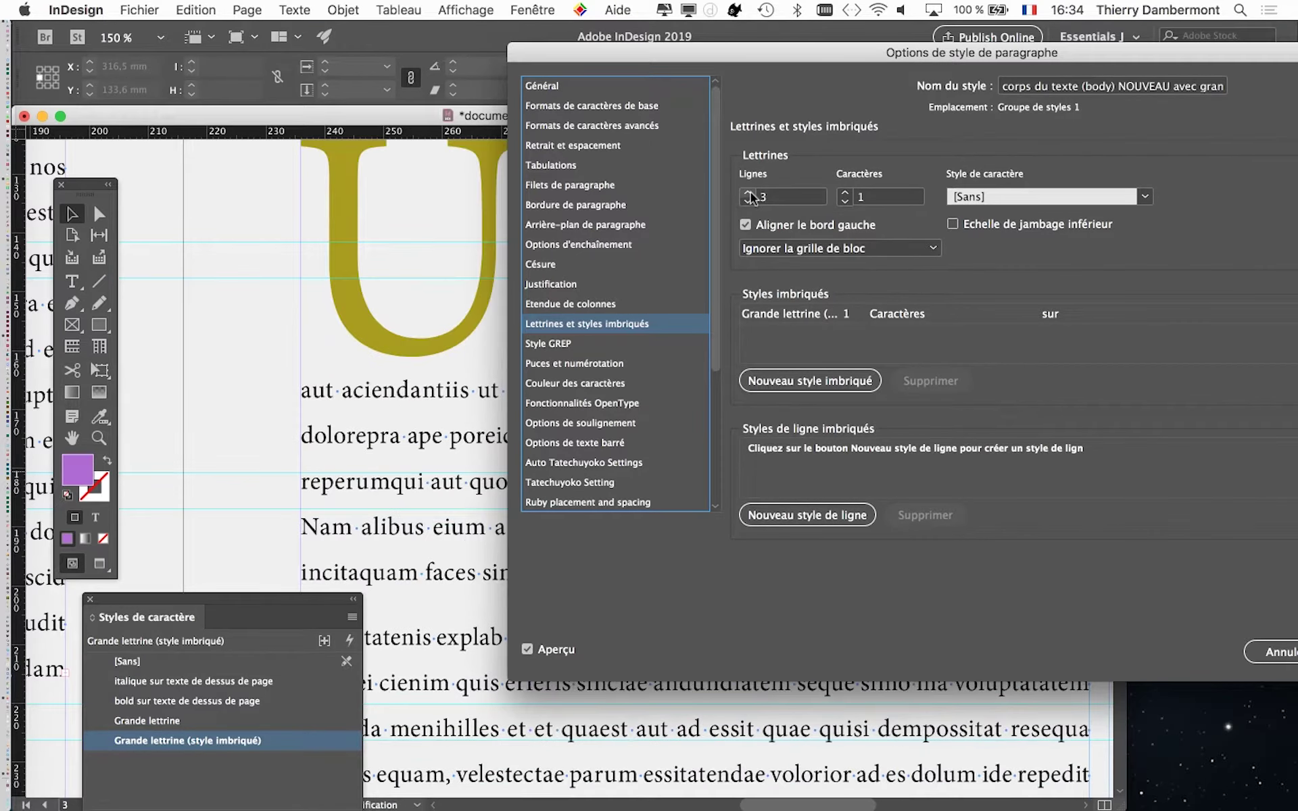
drag(736, 55, 932, 67)
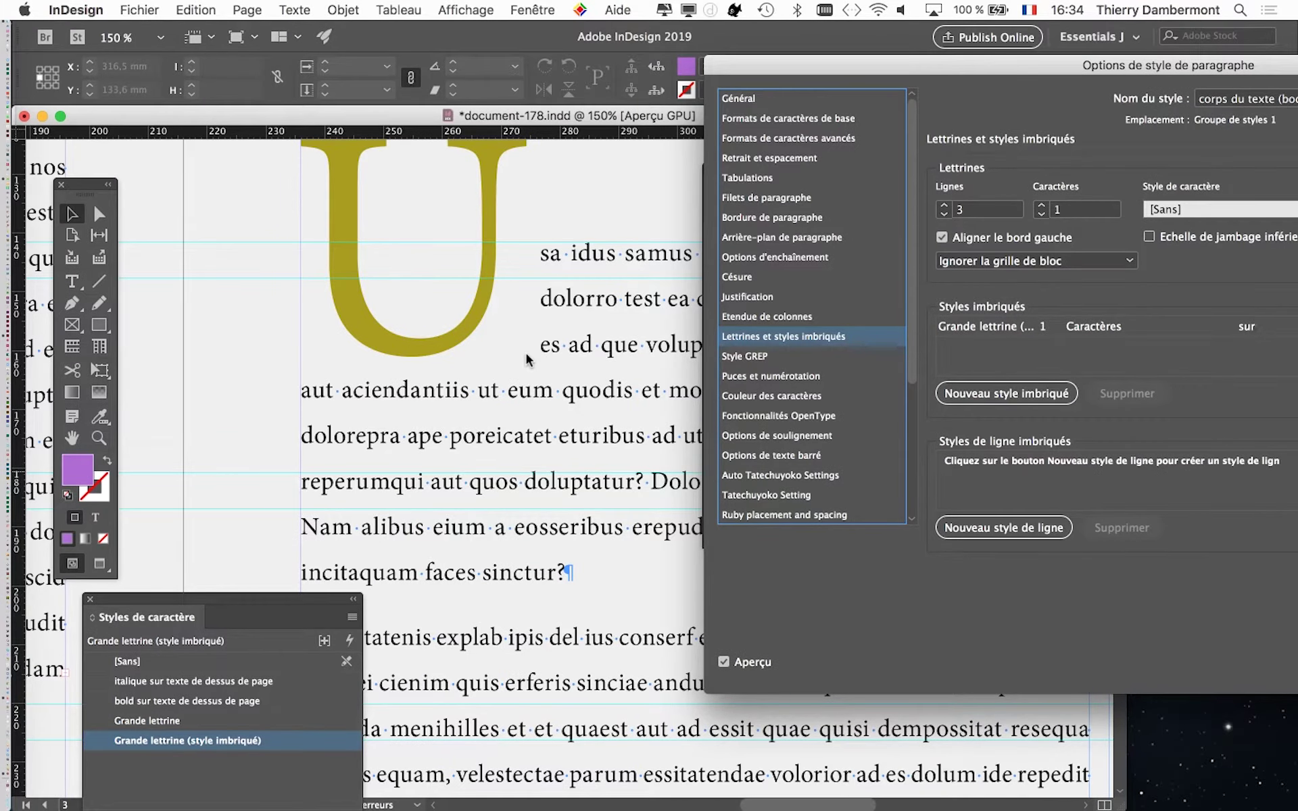
click(945, 213)
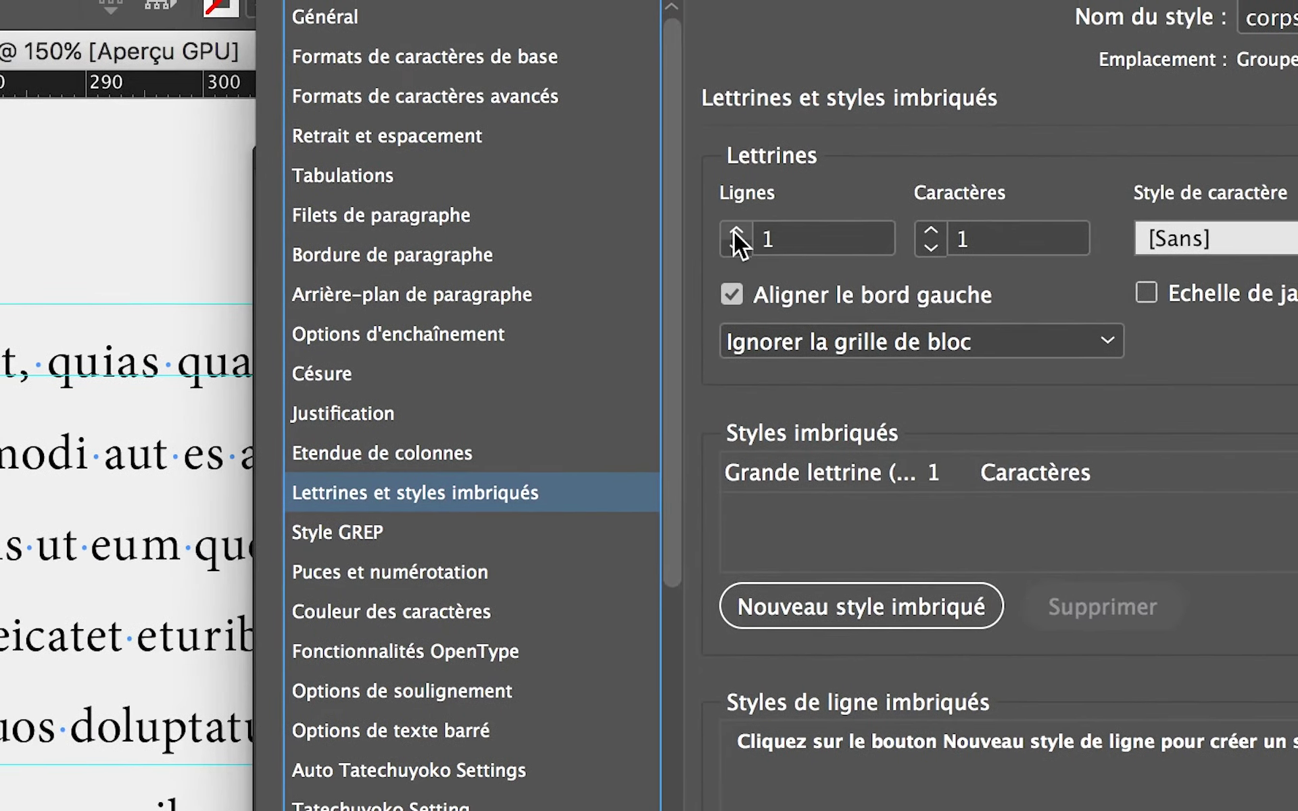
click(735, 233)
click(736, 233)
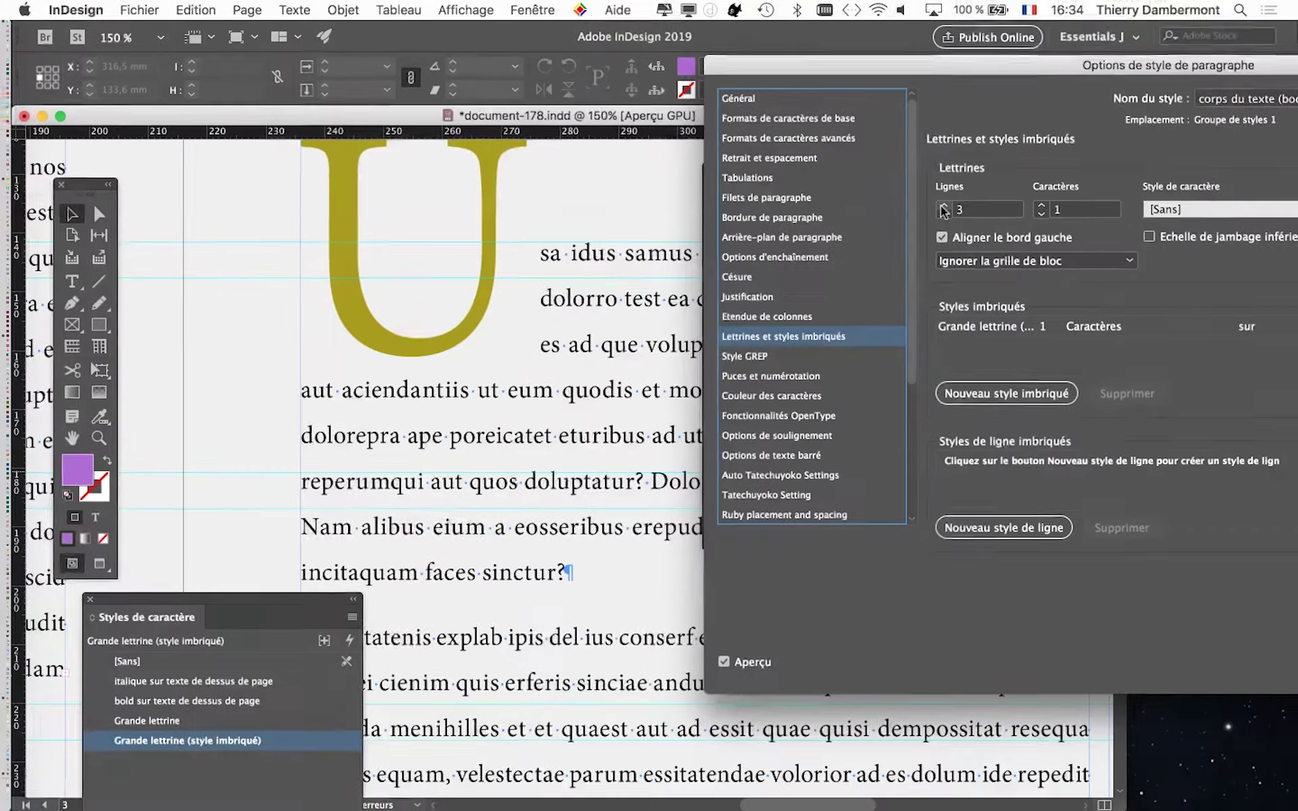
drag(953, 76, 508, 89)
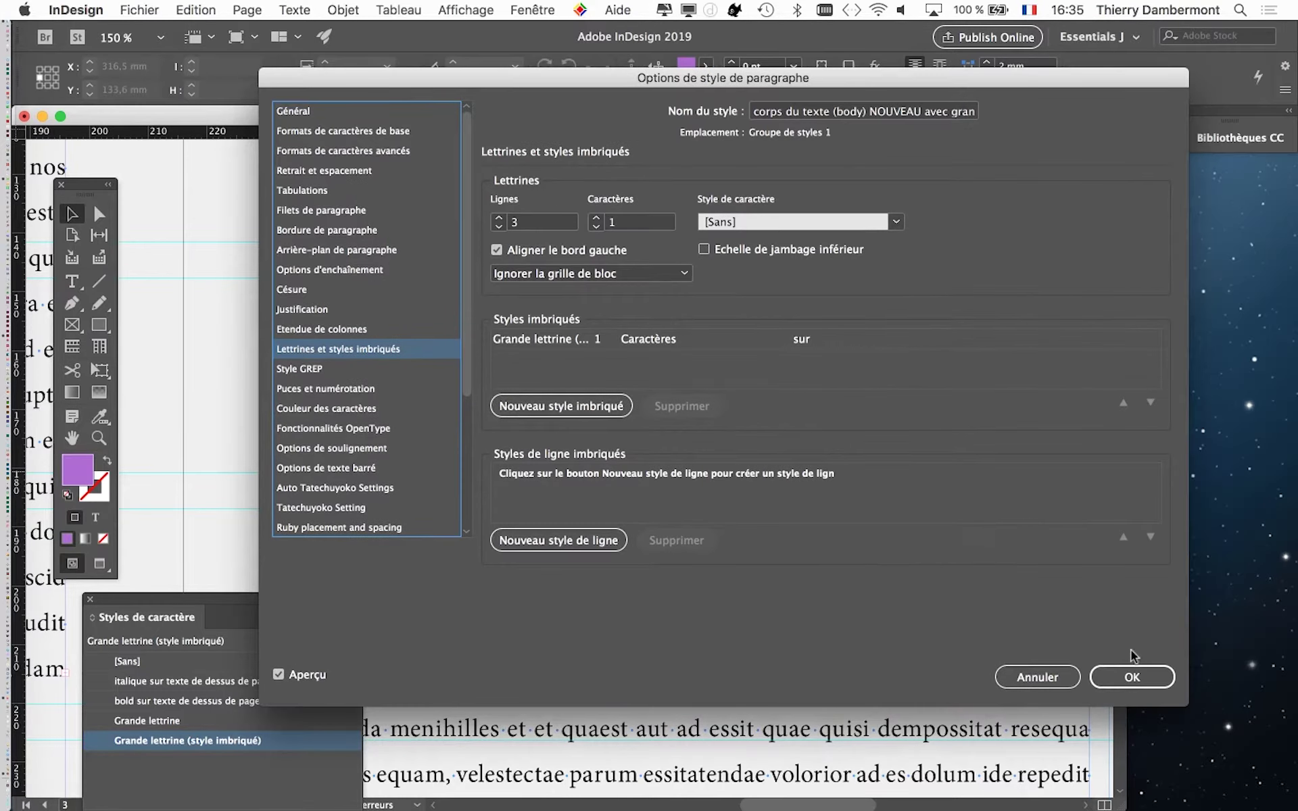
- Save the 3-line drop cap, zoom to 125%, and reopen the style's Lettrines et styles imbriqués settings
click(1130, 676)
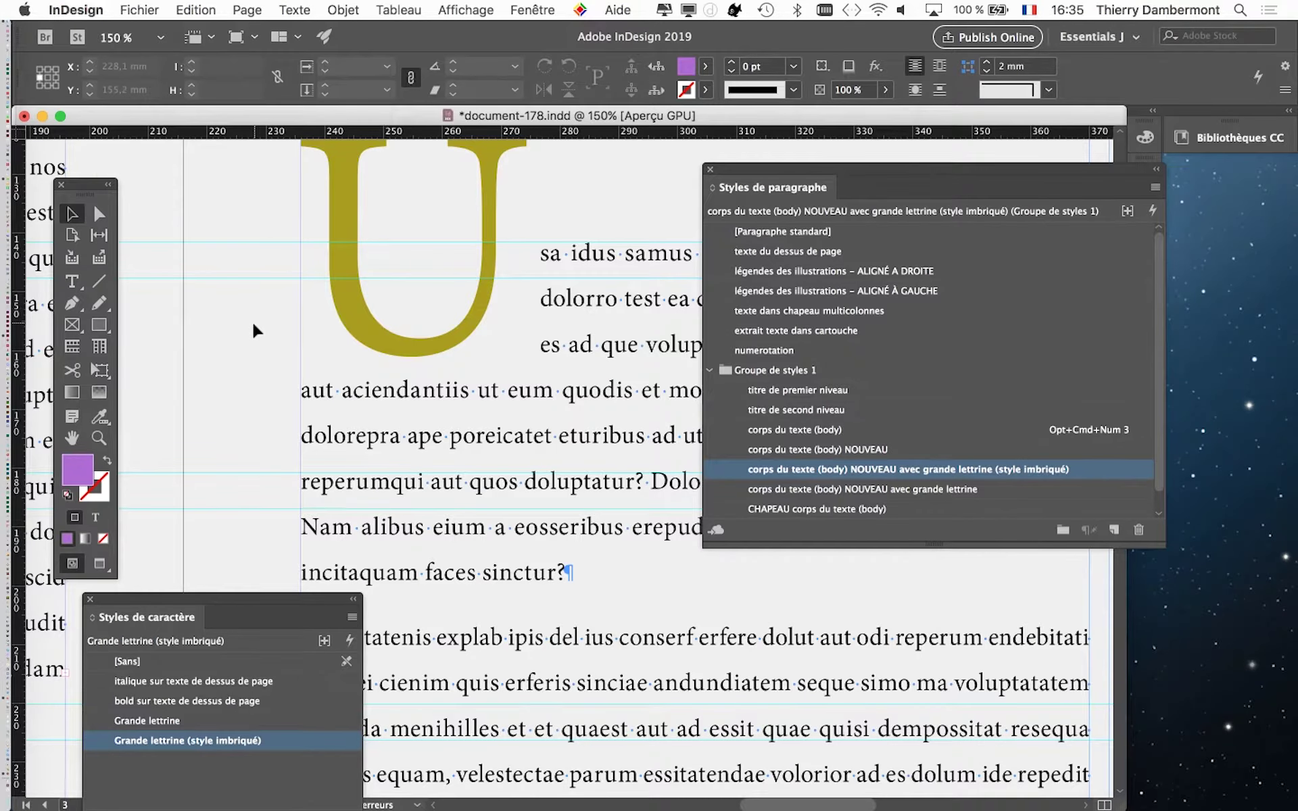
scroll(254, 328, down, 1)
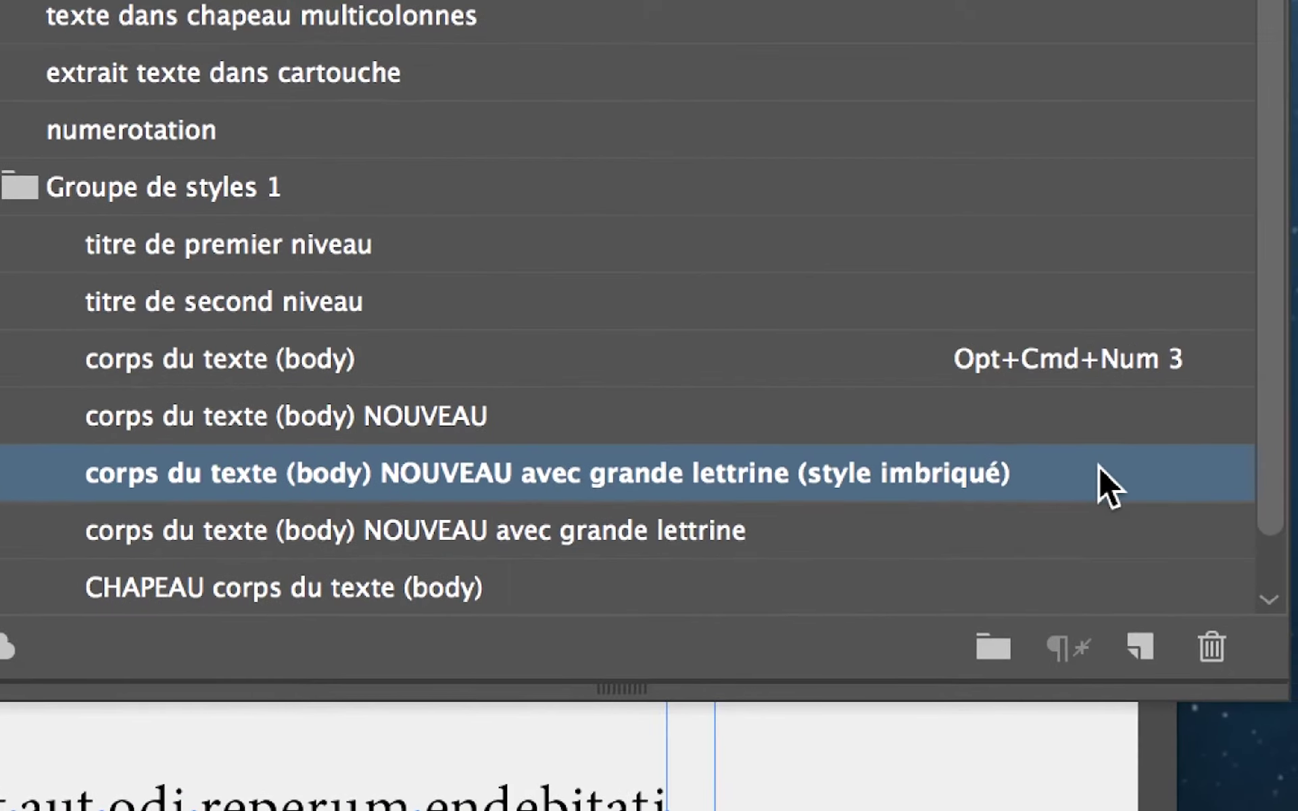
double_click(1103, 468)
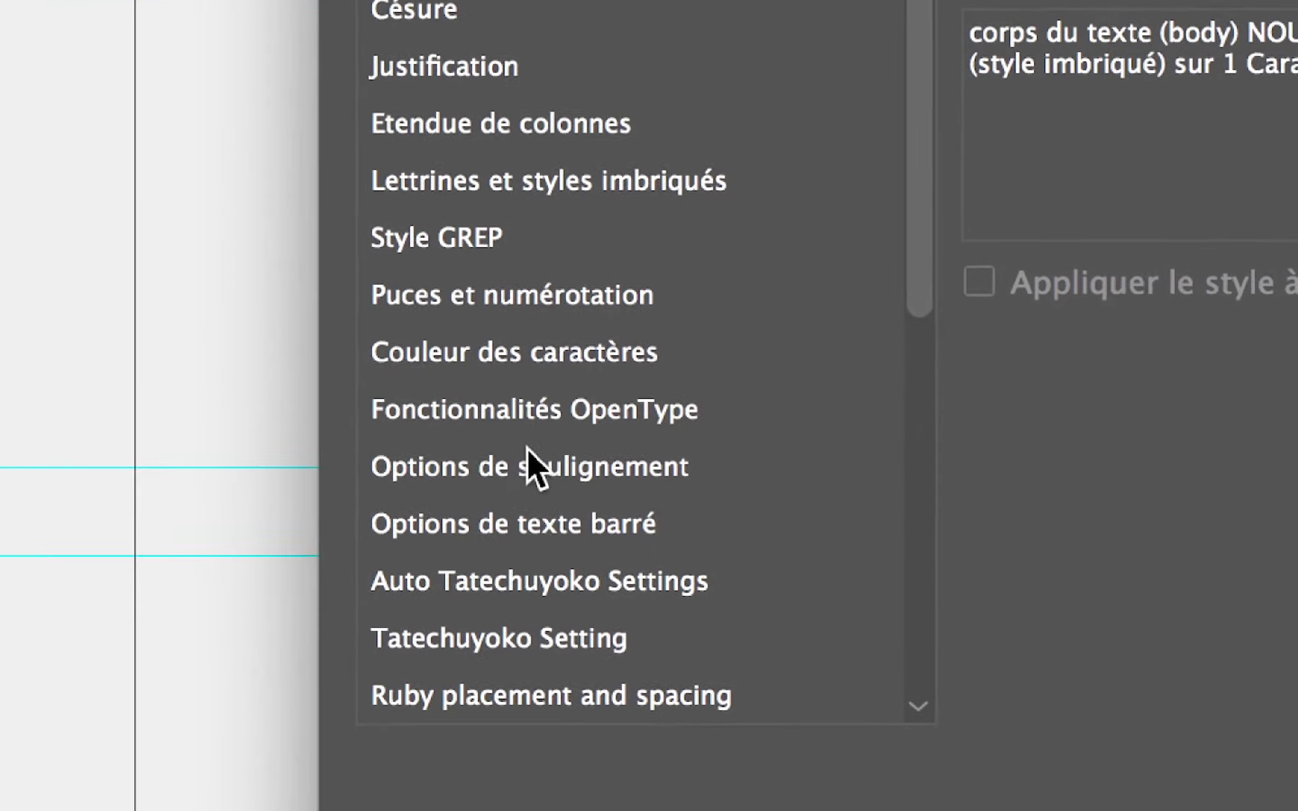
click(532, 379)
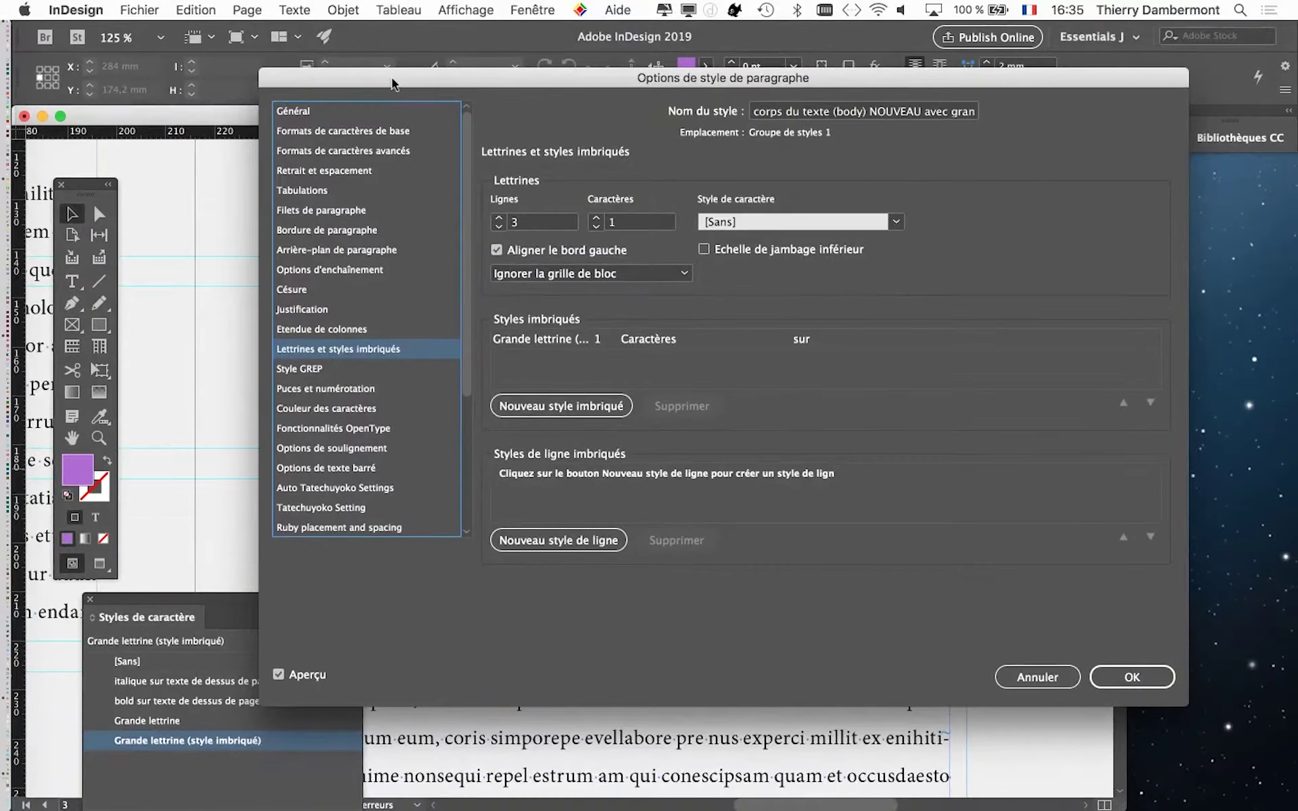
drag(259, 191, 615, 211)
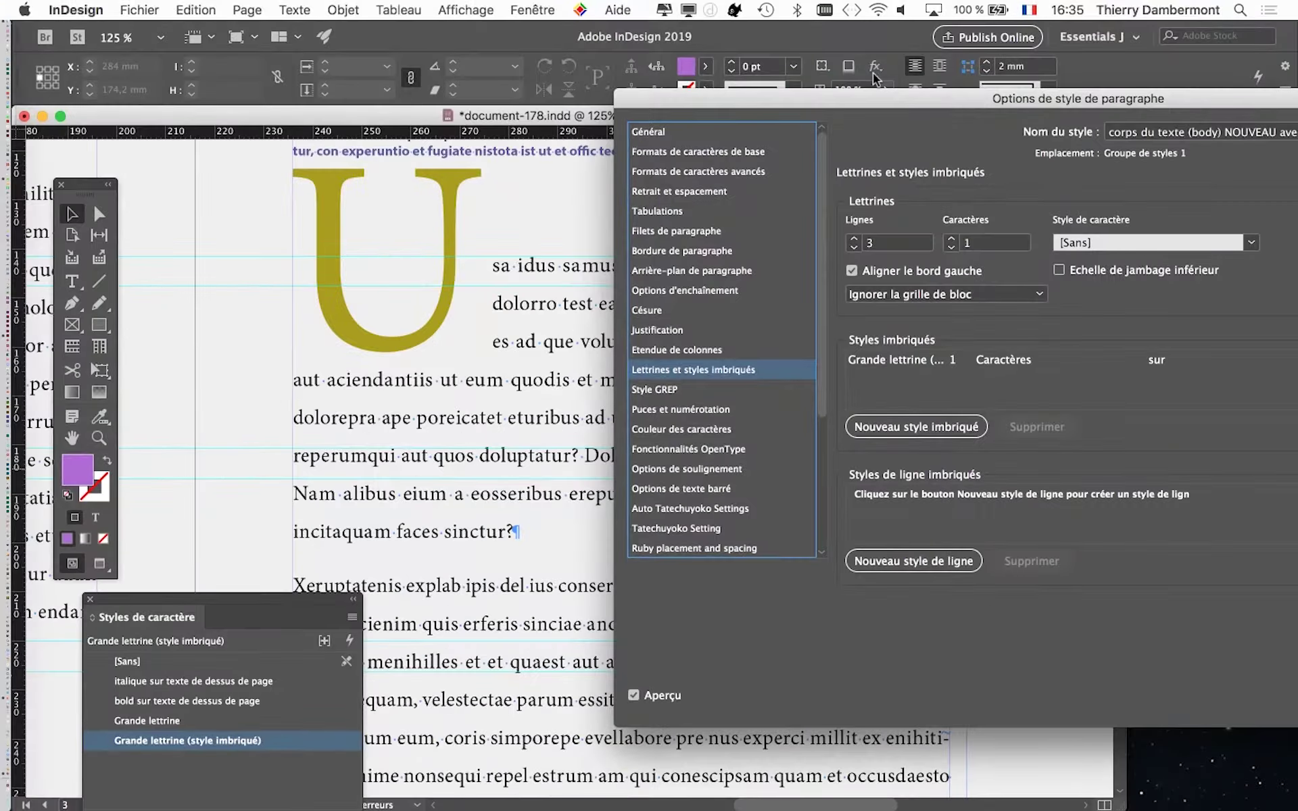
drag(880, 97, 565, 61)
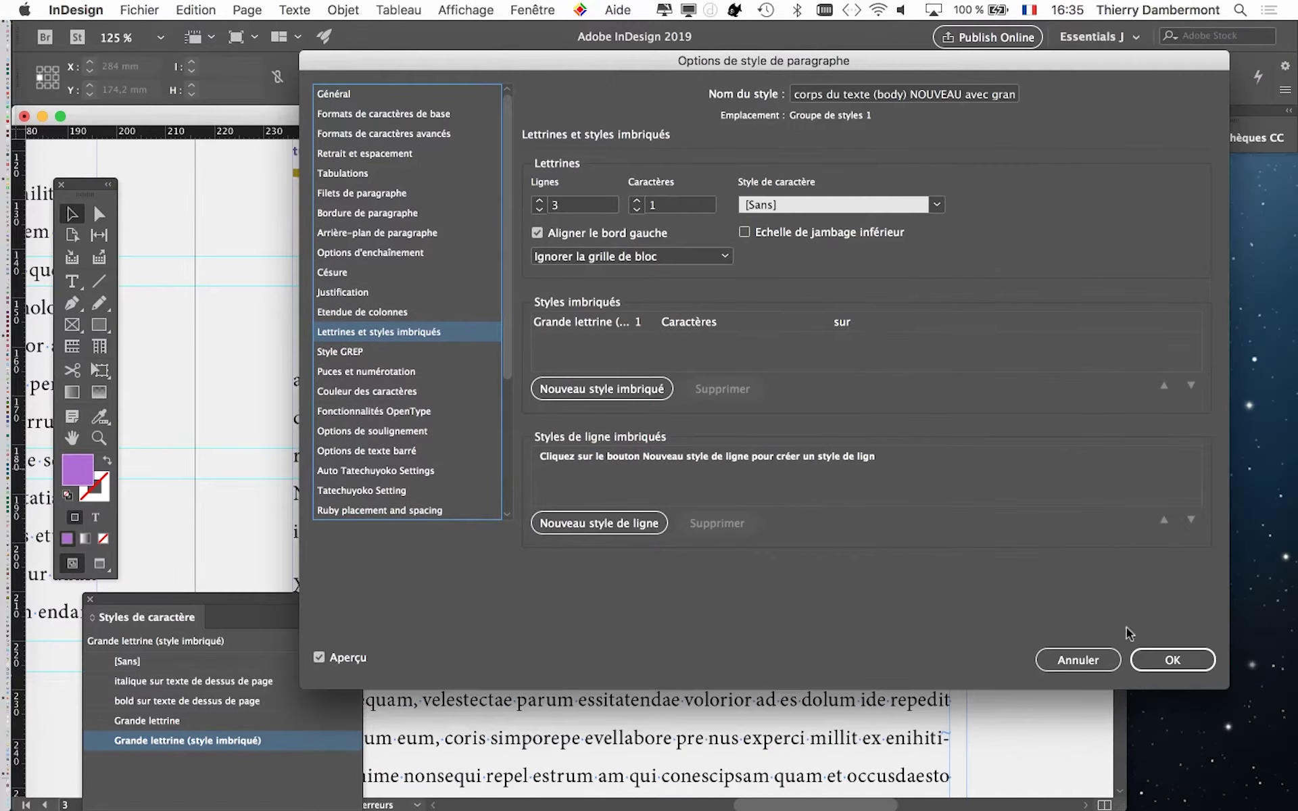
- Close the paragraph style options and move the Styles de caractère panel upward
click(1173, 660)
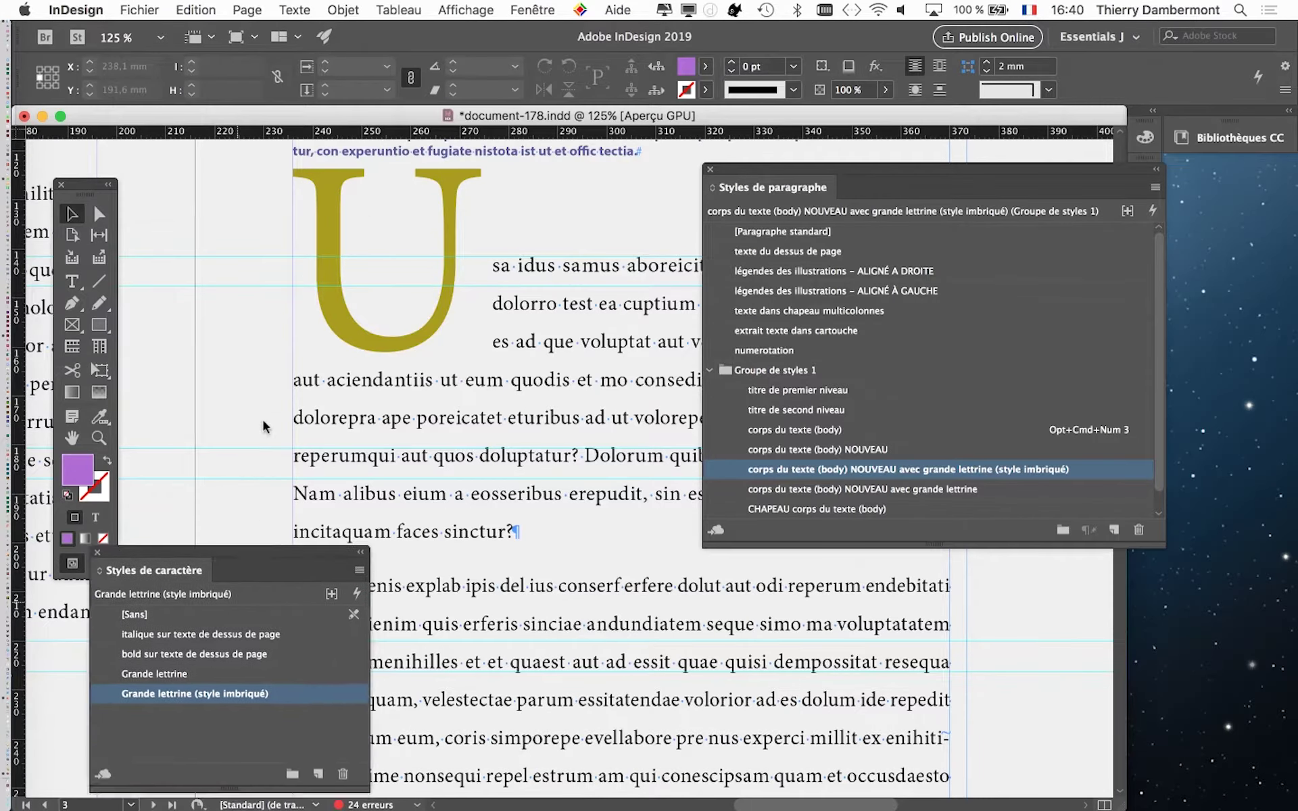
drag(244, 559, 291, 271)
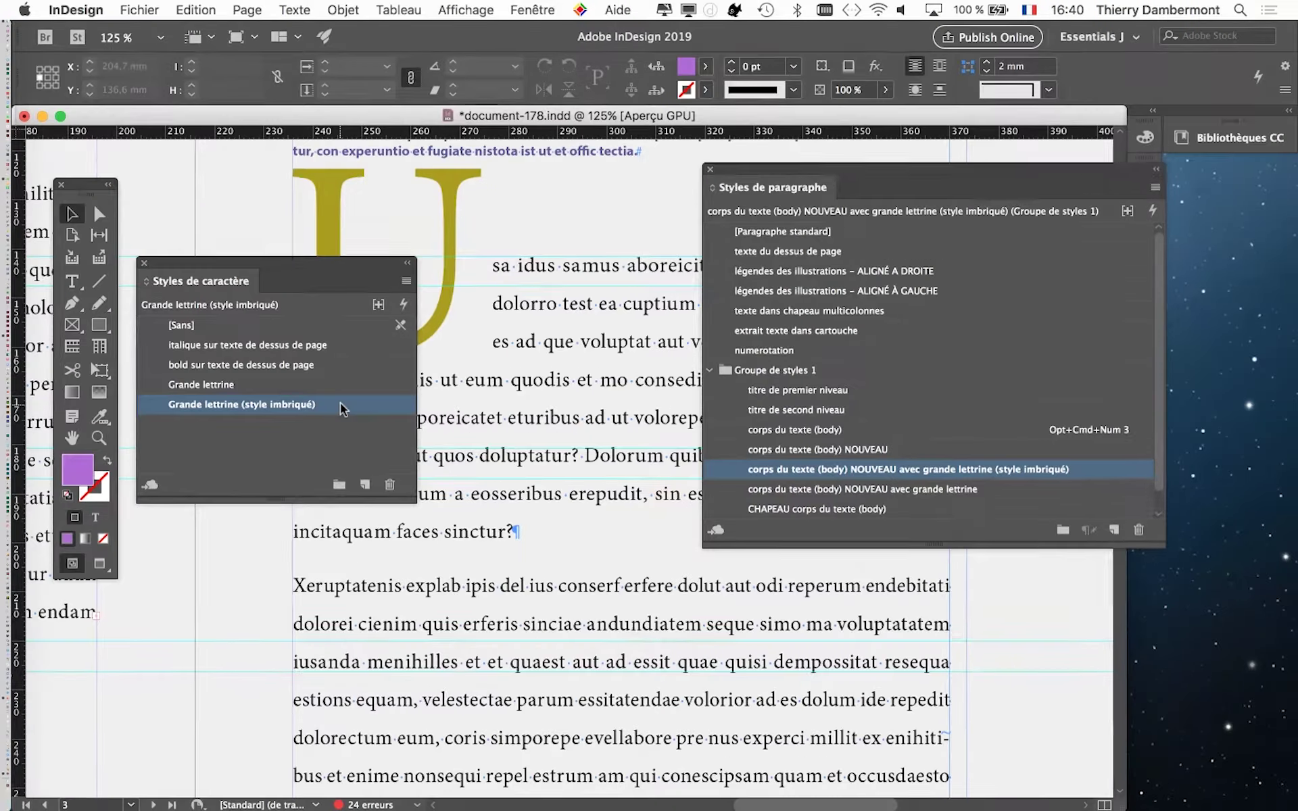
- Stack the Styles de paragraphe and Styles de caractère panels along the right edge
drag(750, 171, 911, 151)
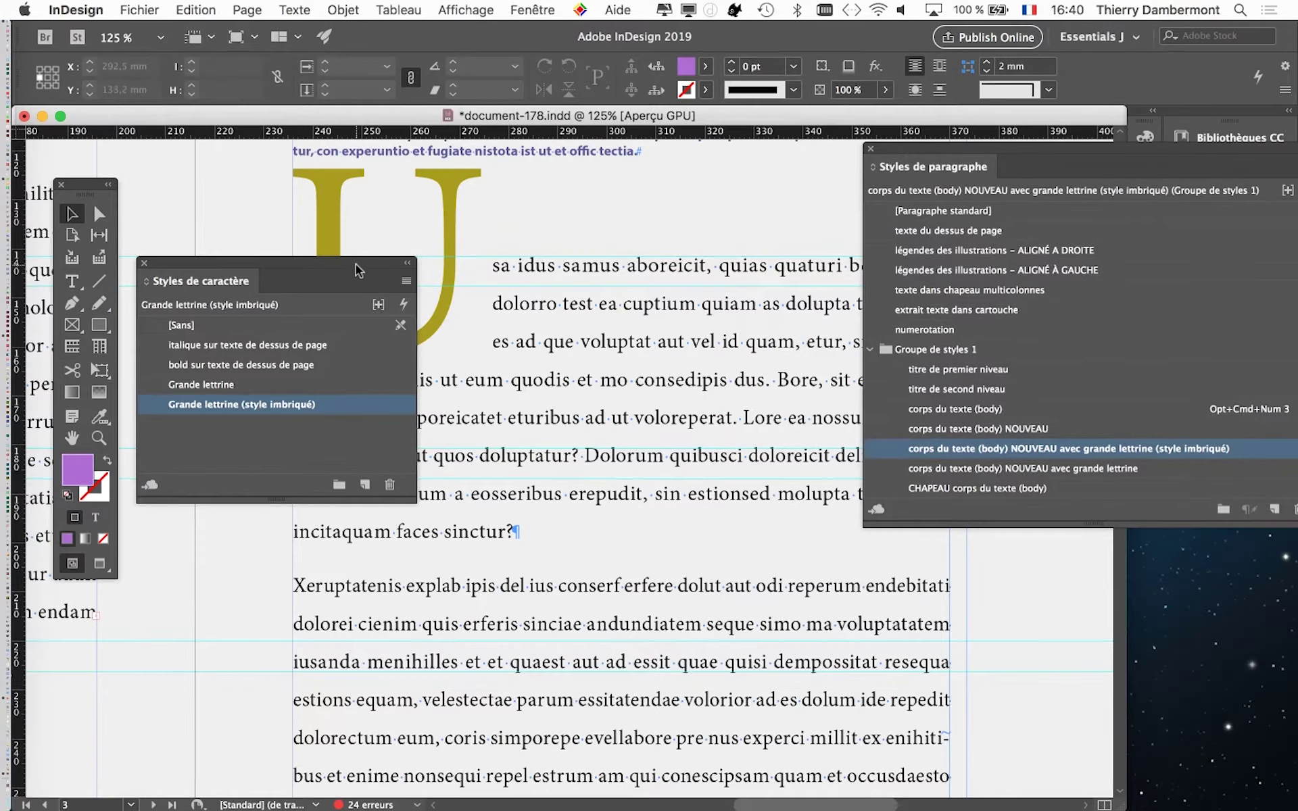
mouse_move(360, 262)
mouse_down()
mouse_move(953, 377)
mouse_move(1044, 578)
mouse_up()
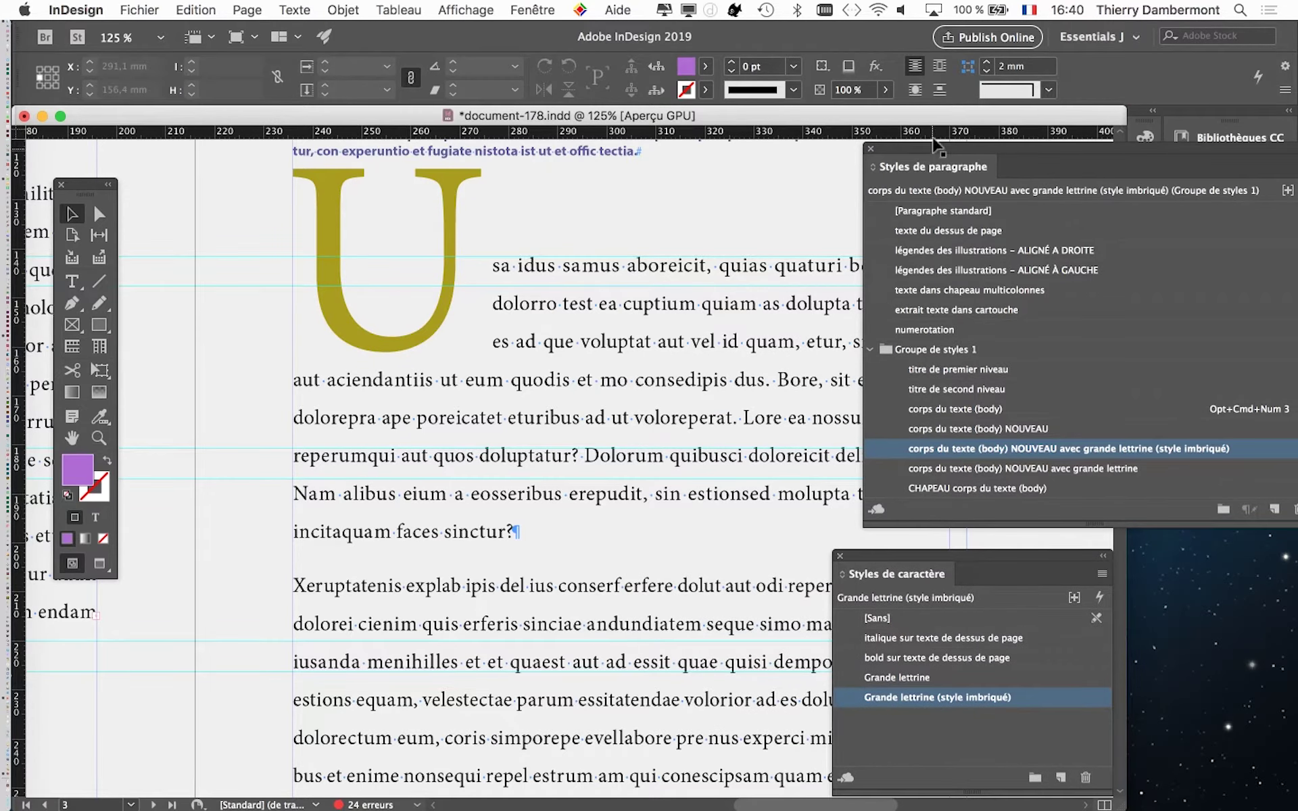
mouse_move(939, 148)
mouse_down()
mouse_move(176, 124)
mouse_move(928, 84)
mouse_up()
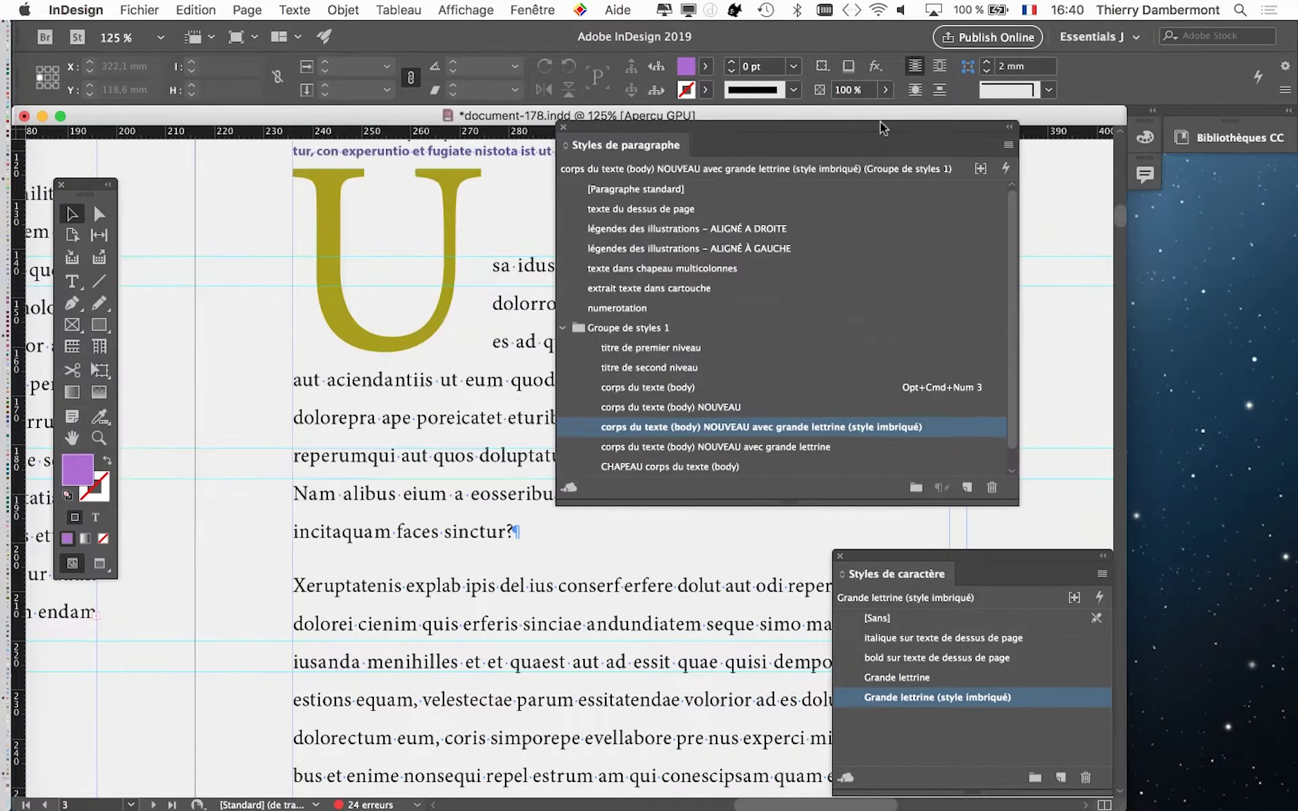
drag(954, 556, 984, 482)
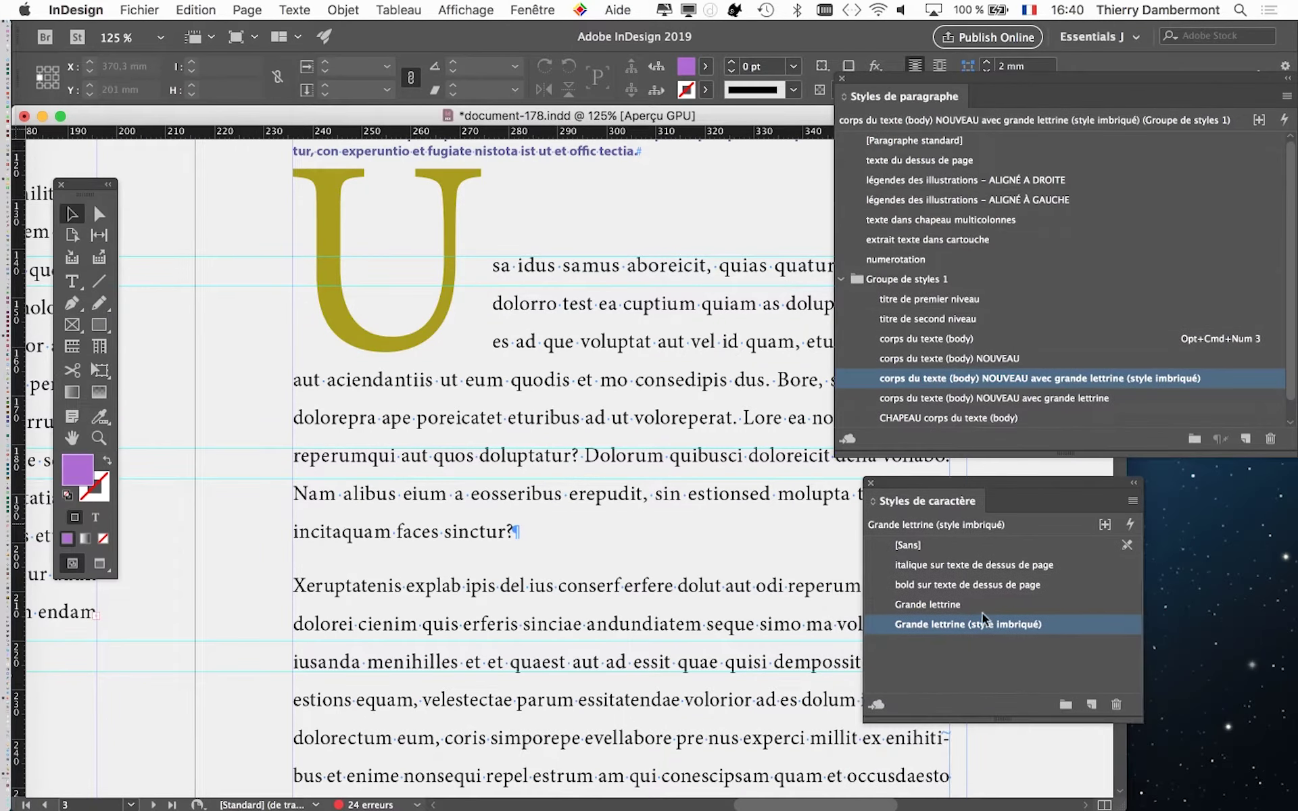
- Reduce the 'Grande lettrine (style imbriqué)' character style's size from 24 pt to 18 pt
double_click(1080, 629)
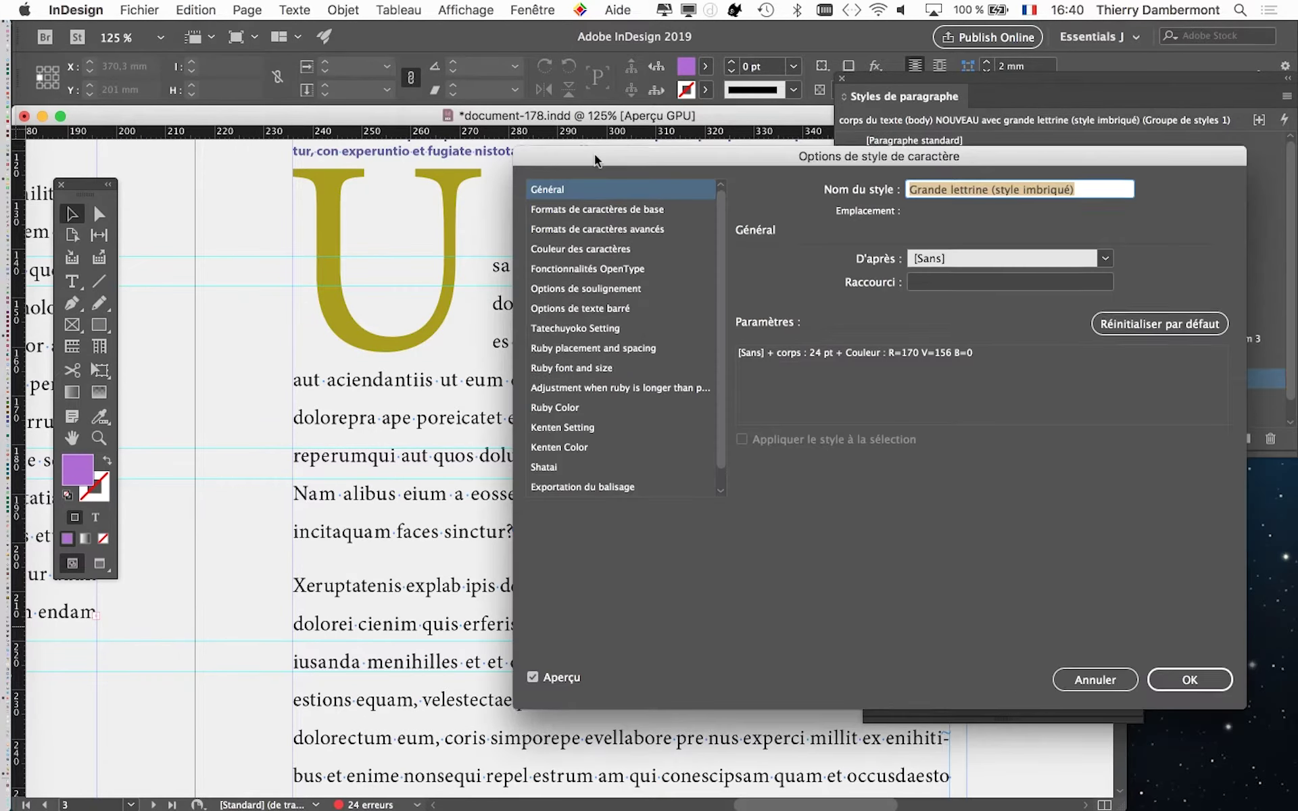
drag(594, 154, 691, 114)
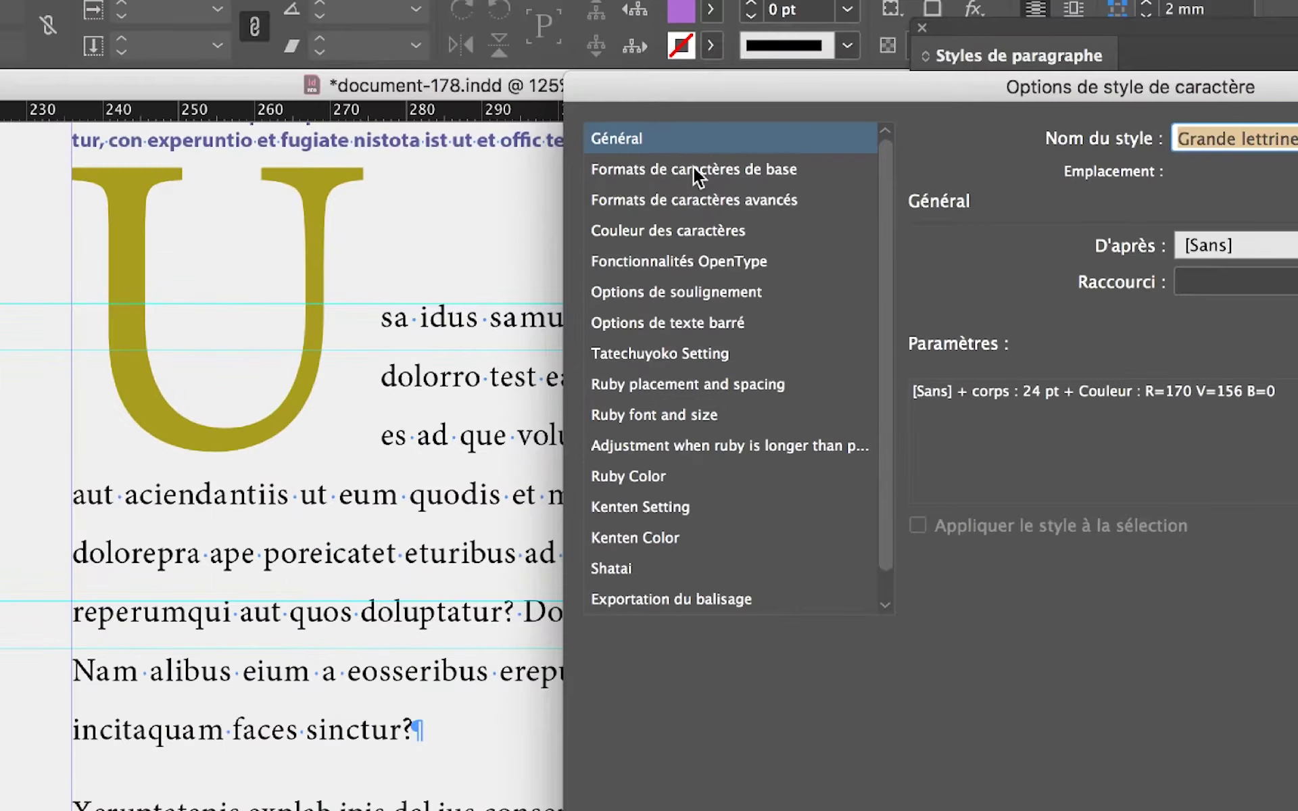
click(696, 170)
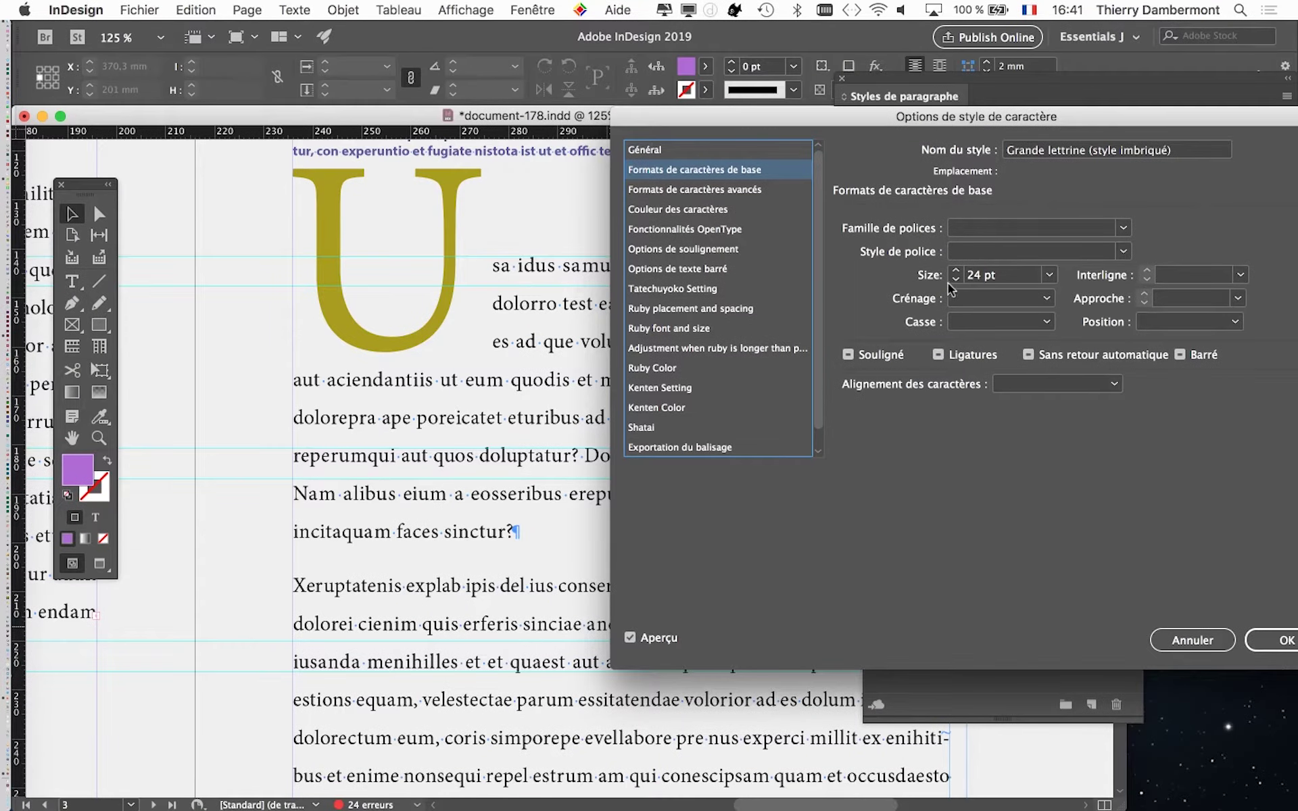
click(955, 280)
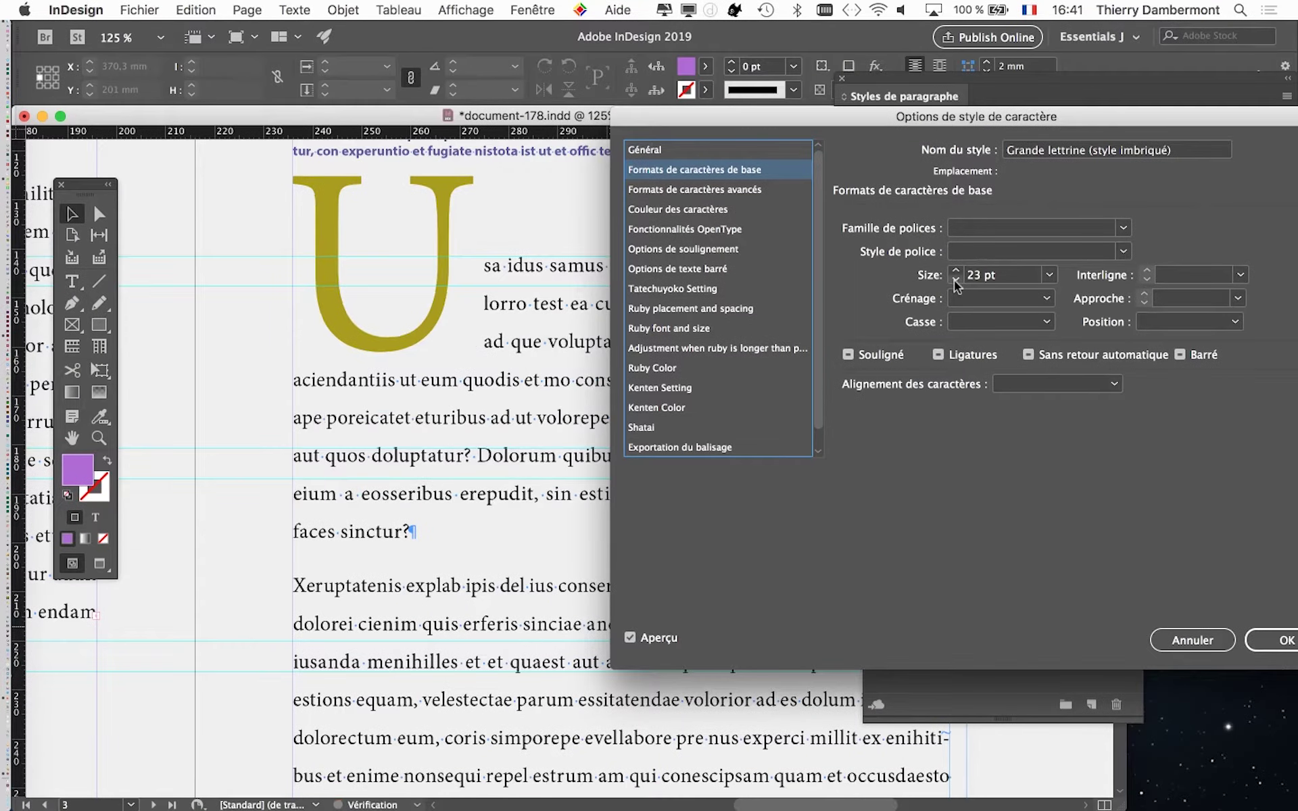
click(955, 280)
click(955, 280)
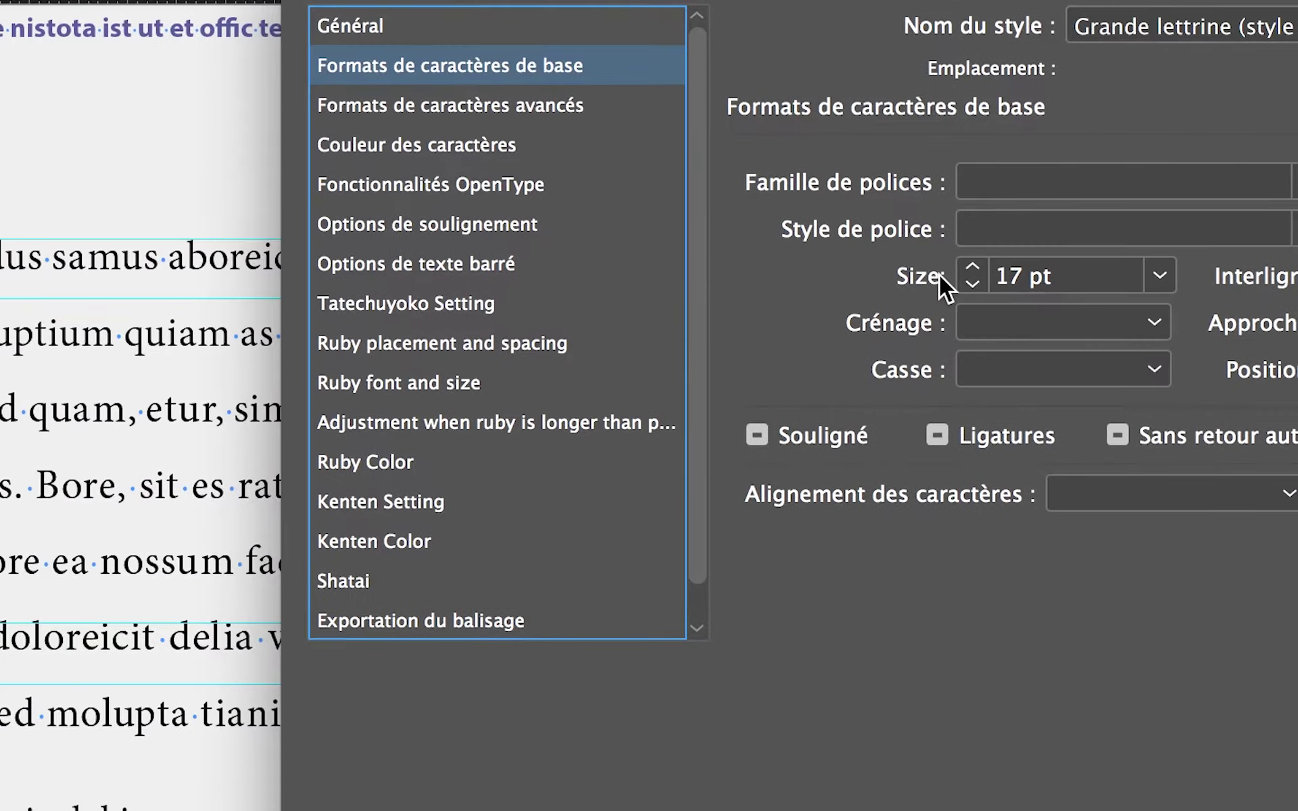
click(955, 280)
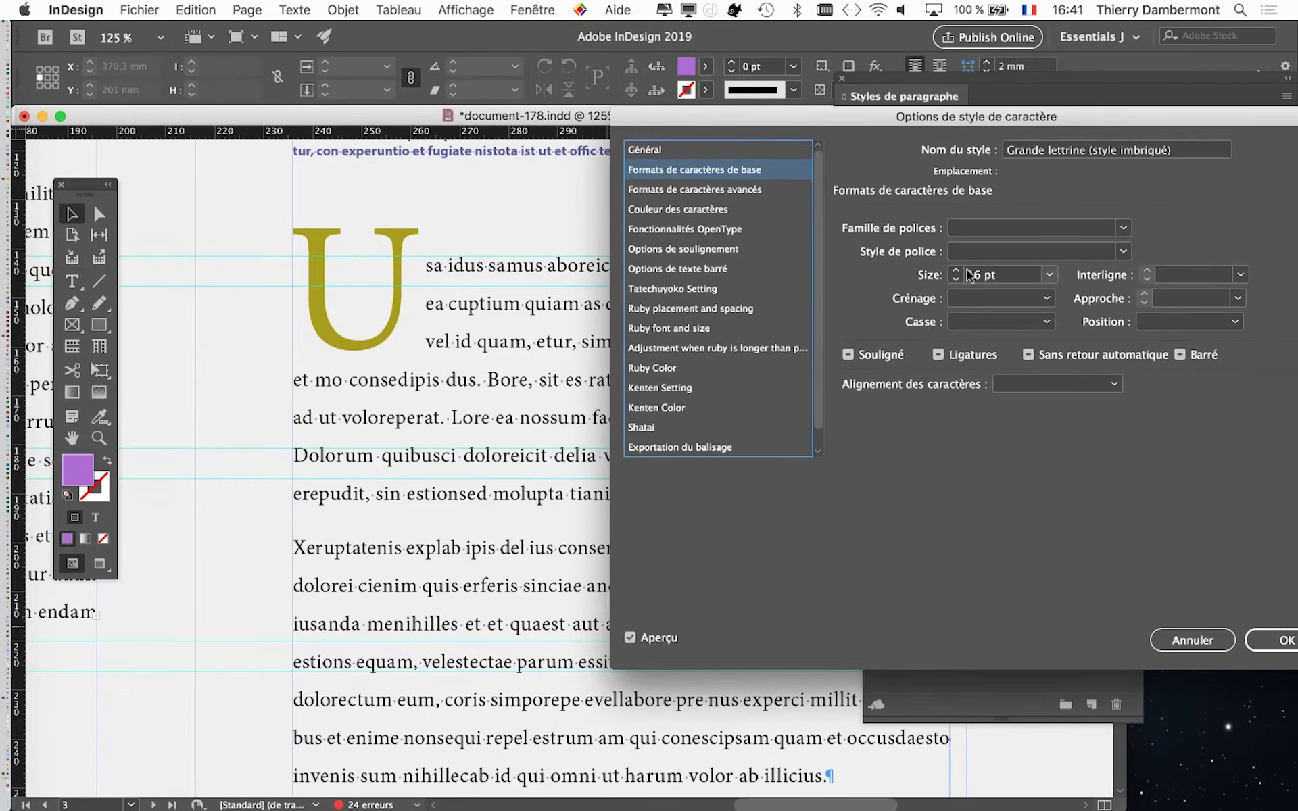
click(957, 270)
text(18)
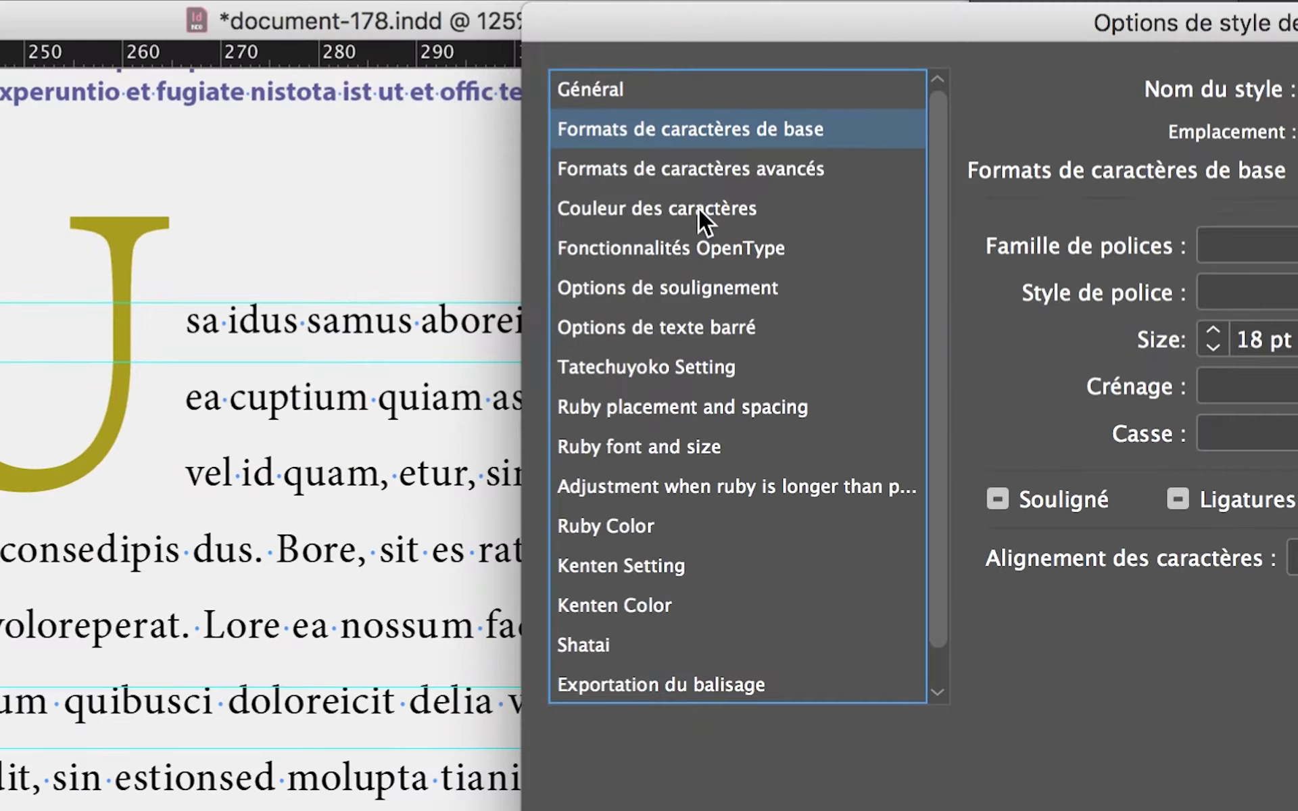
- In Couleur des caractères, try purple, yellow, white and dark blue swatches on the drop cap
click(698, 209)
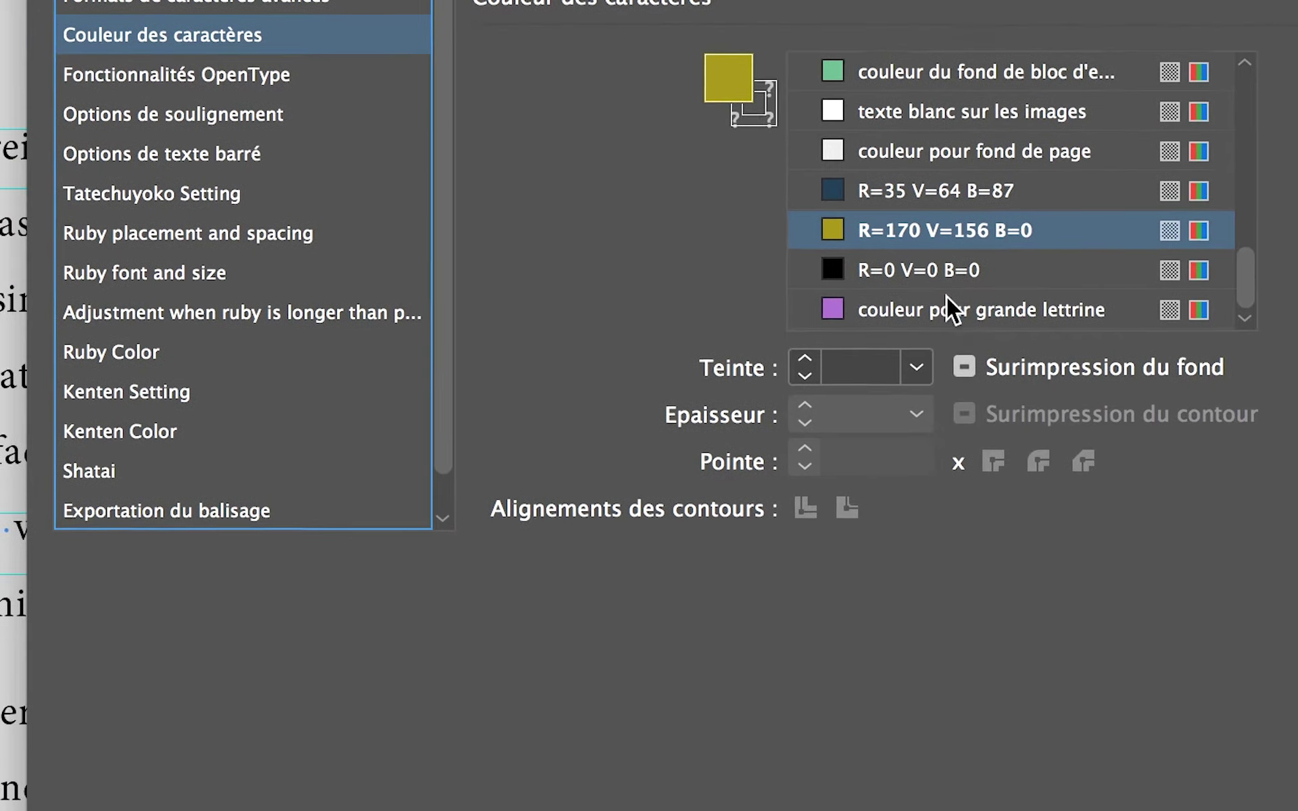
click(1254, 474)
click(938, 274)
click(940, 197)
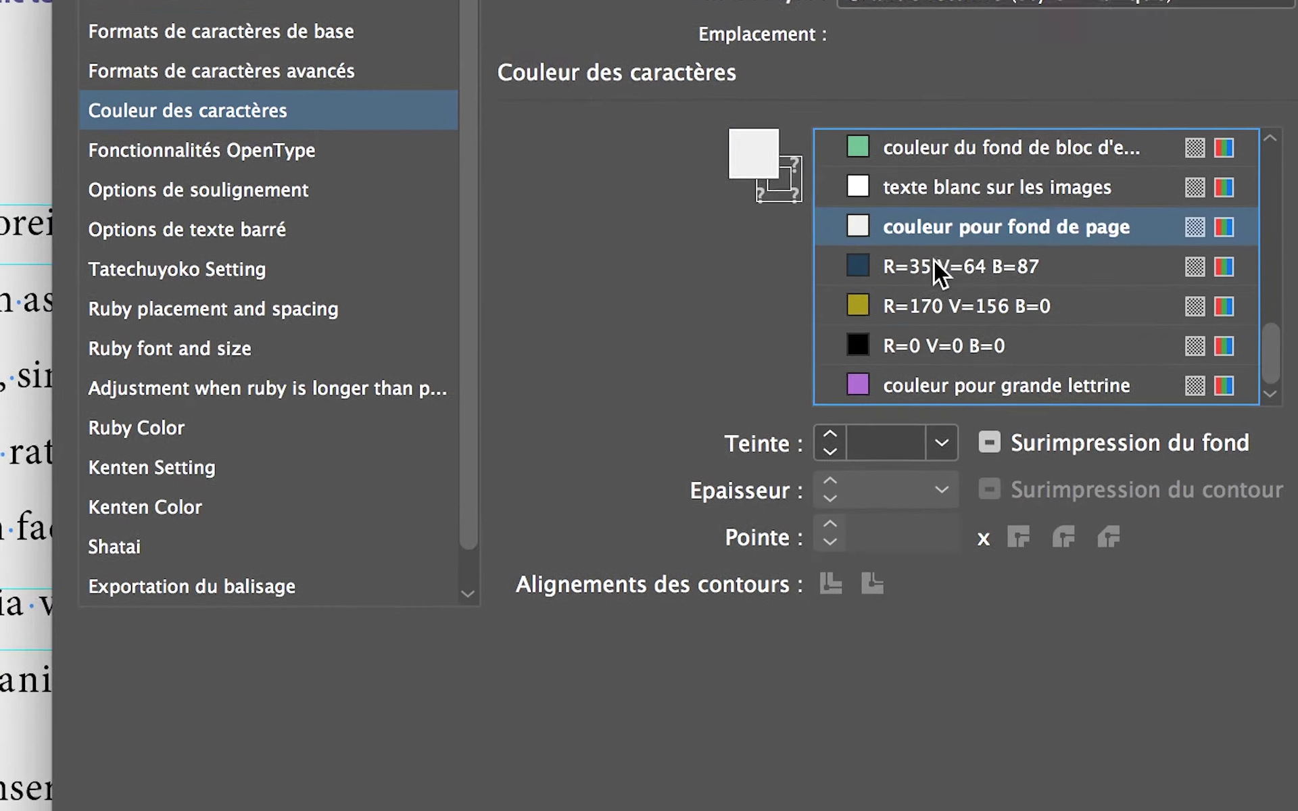
click(939, 232)
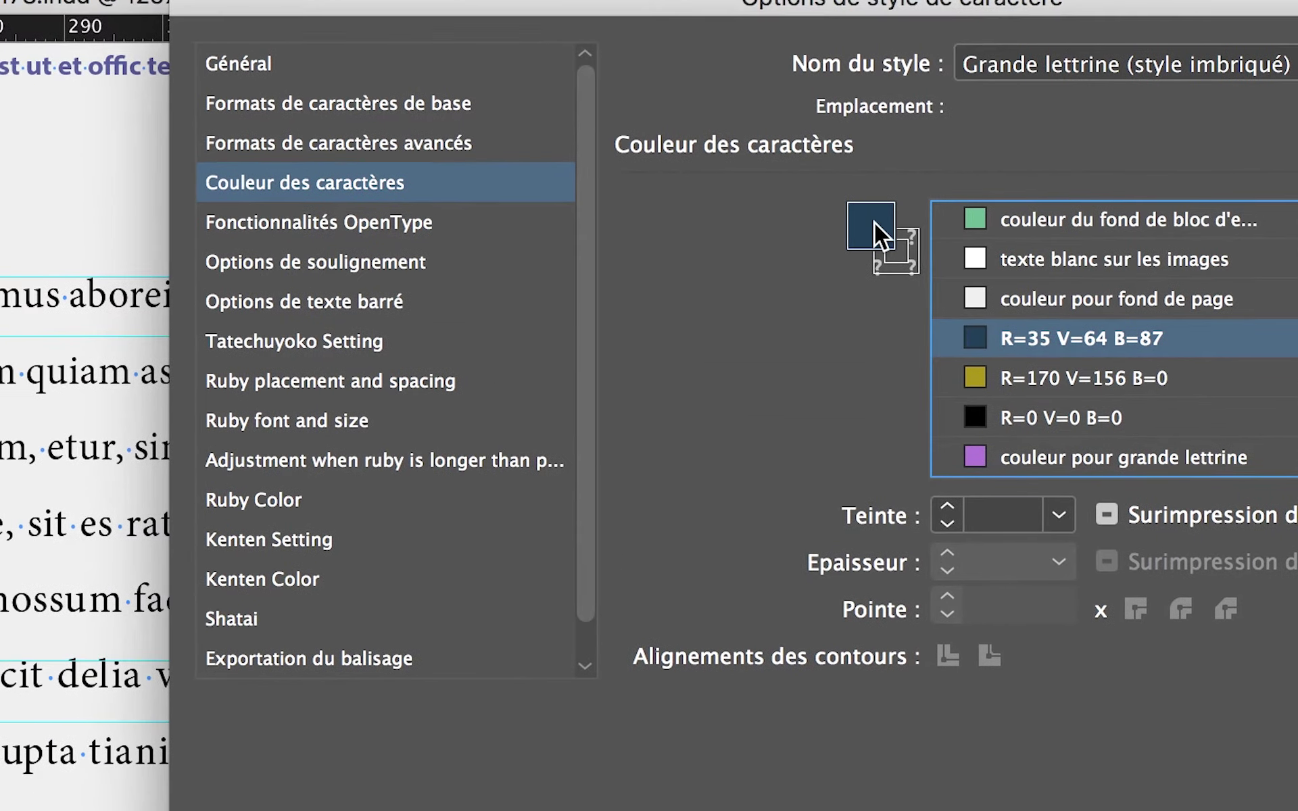
- Define a new RGB colour R=60 V=209 B=48 in Nouvelle couleur
double_click(1176, 261)
click(703, 230)
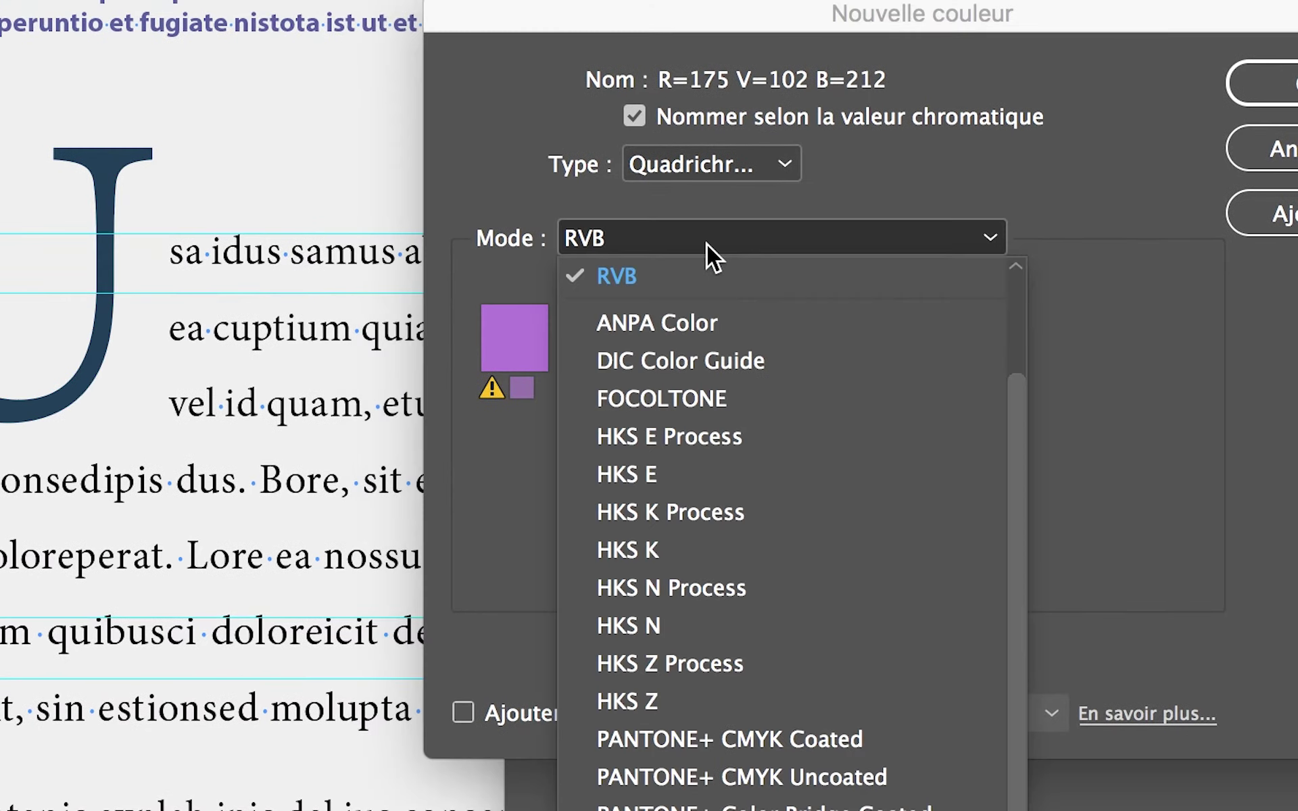
click(702, 249)
click(842, 344)
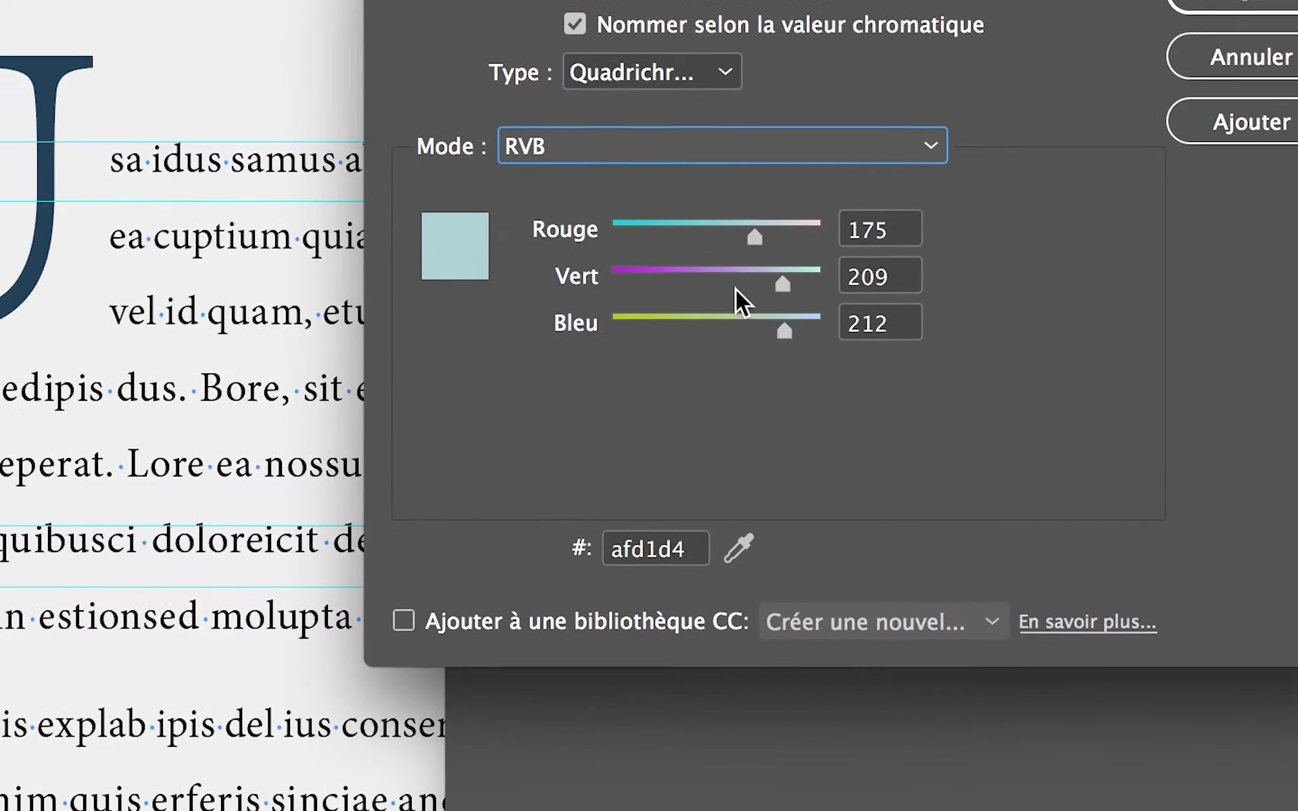
drag(843, 394, 711, 390)
click(712, 205)
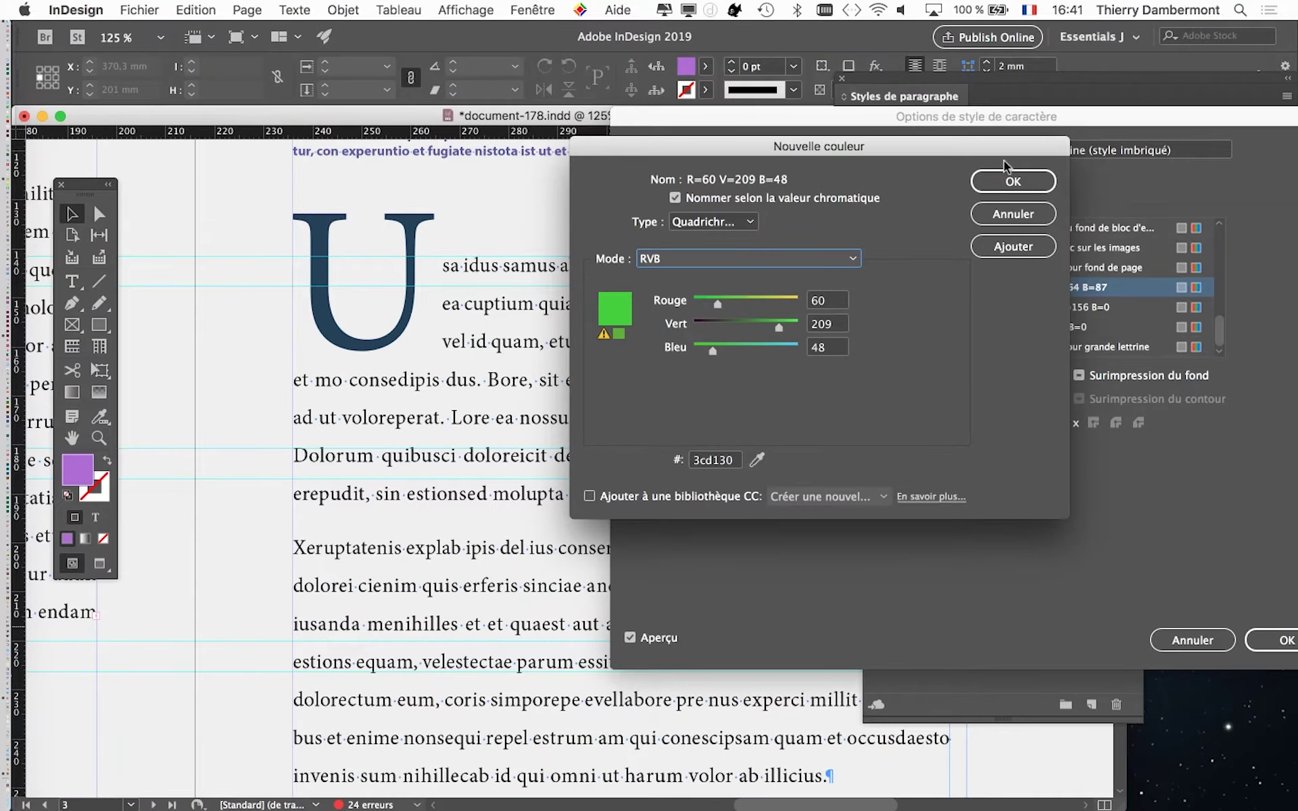
click(1006, 180)
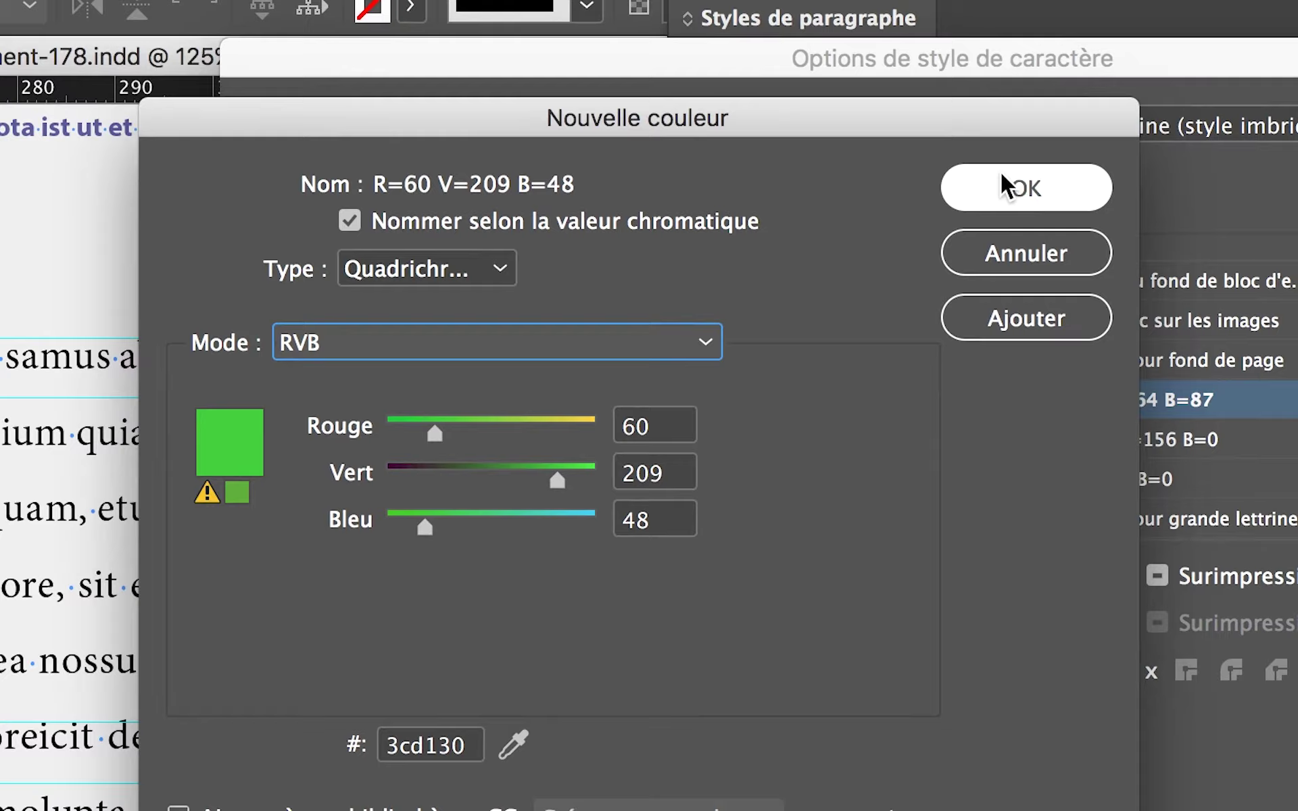
- Apply the R=60 V=209 B=48 green to the drop-cap character style and confirm it
click(1002, 173)
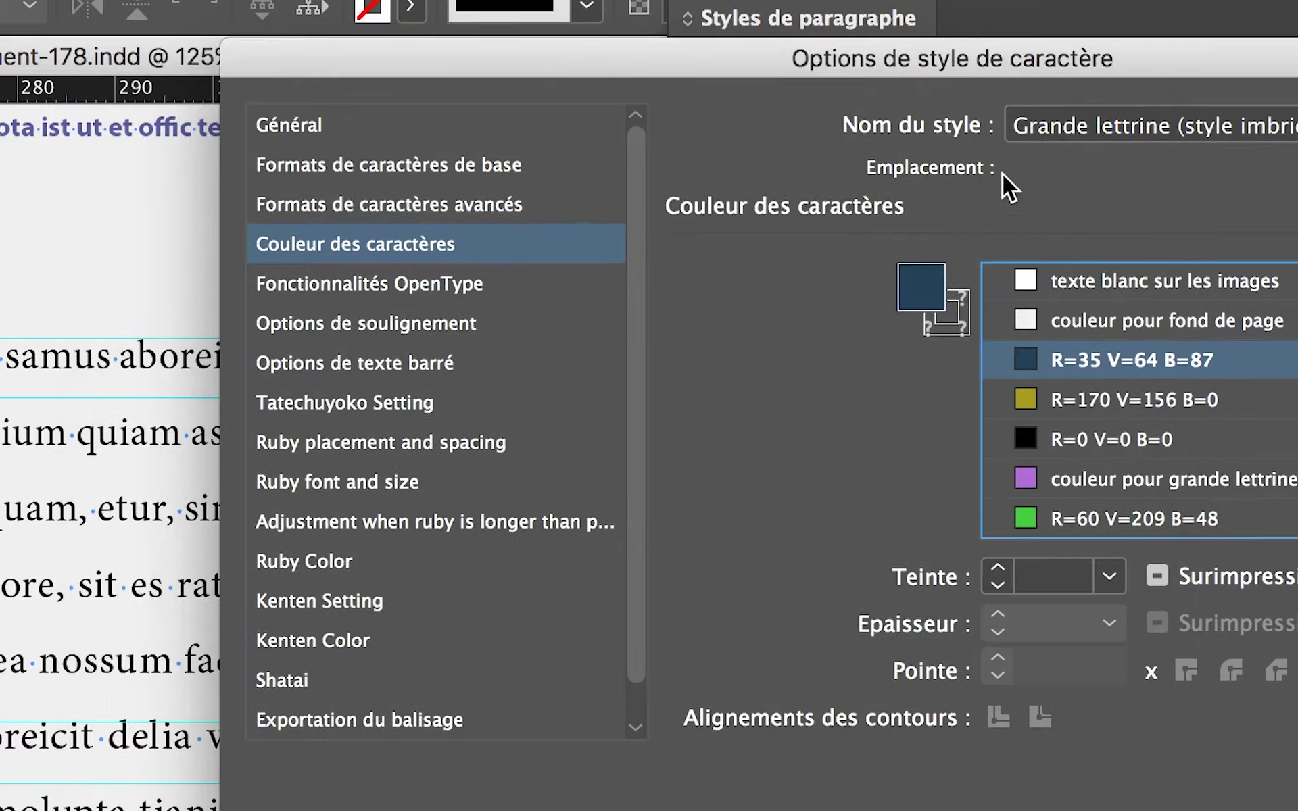
click(1048, 285)
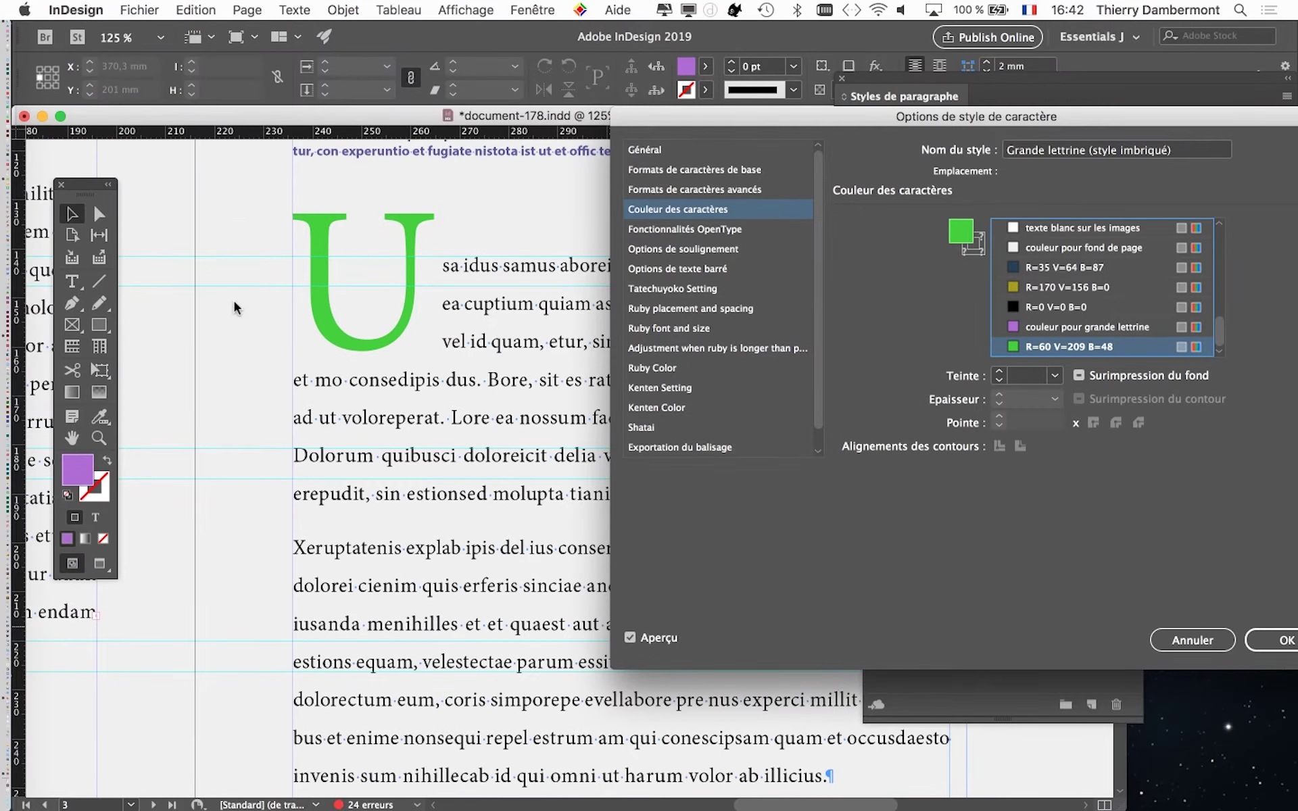
drag(820, 120, 708, 48)
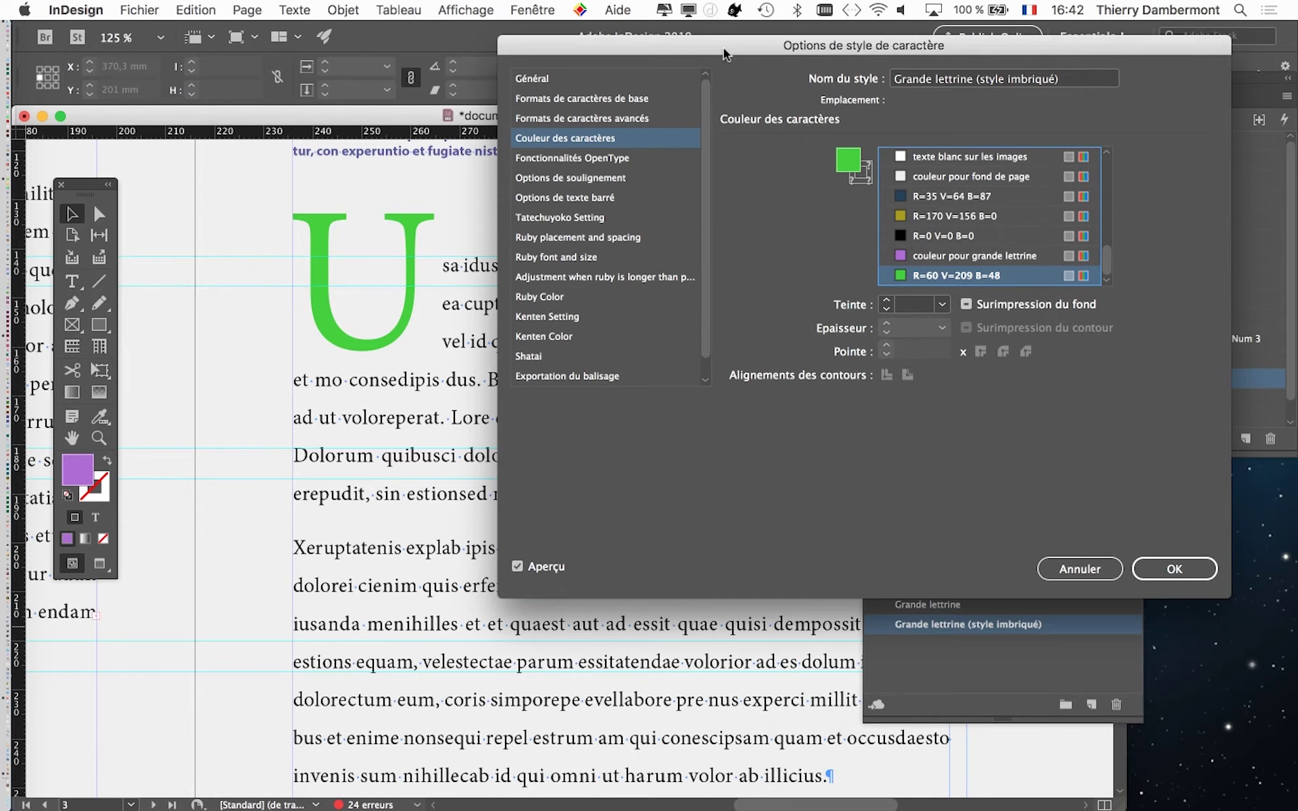
click(1161, 565)
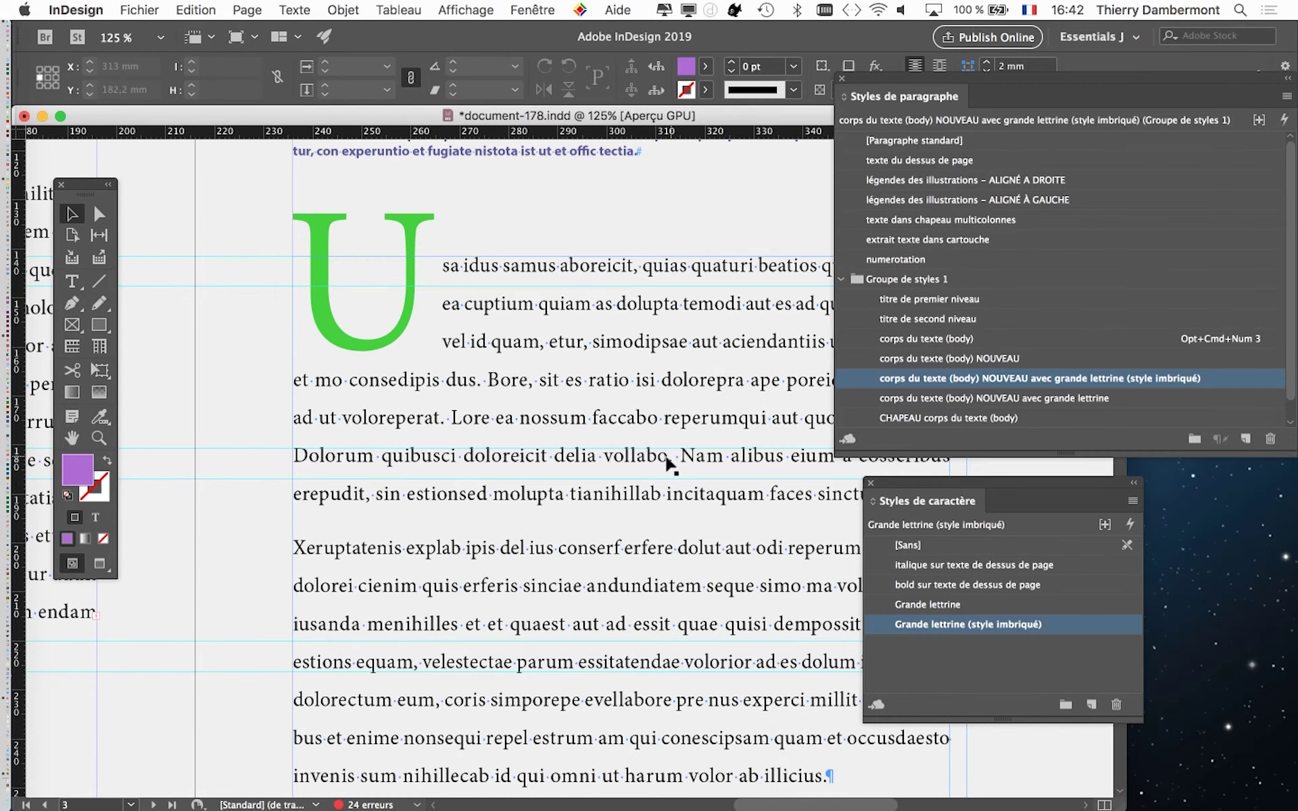
- Open Enregistrer sous and rename the file to document-179.indd
click(154, 8)
click(215, 150)
click(678, 82)
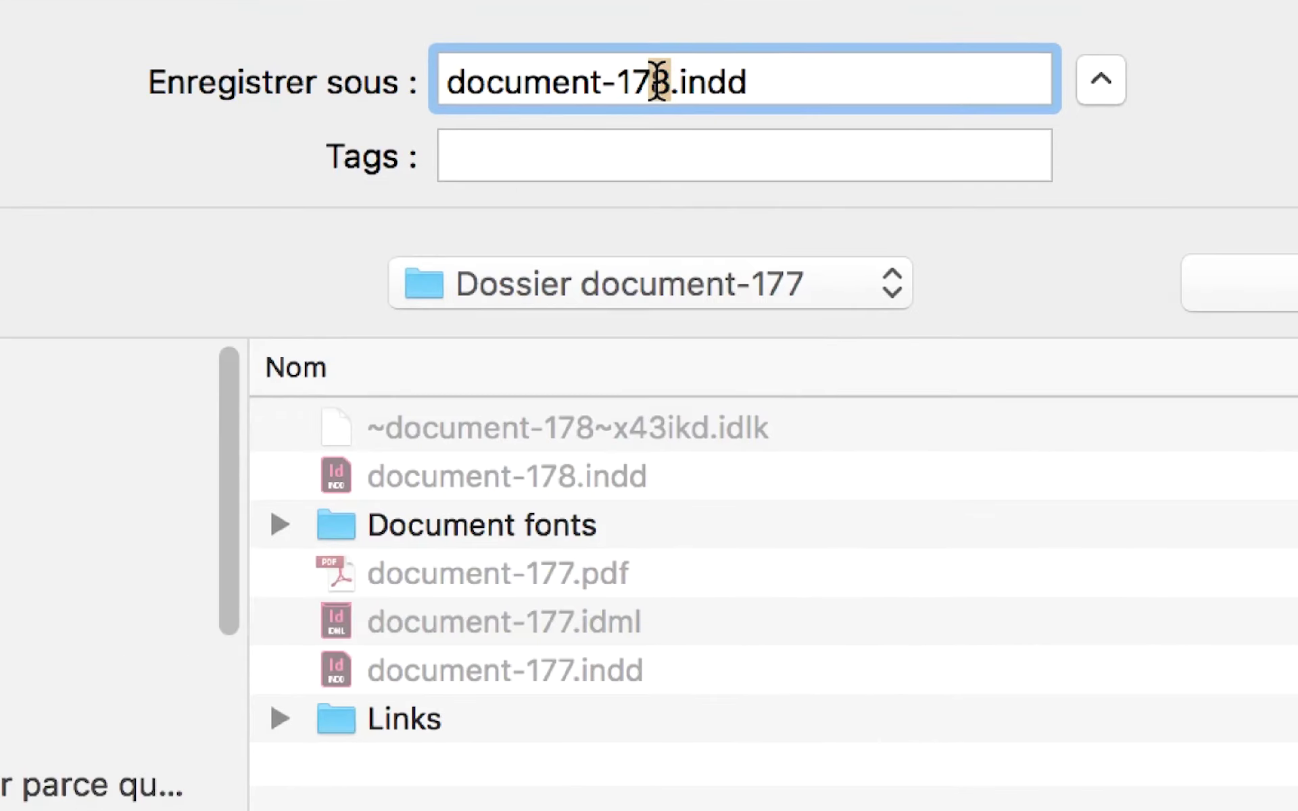
text(9)
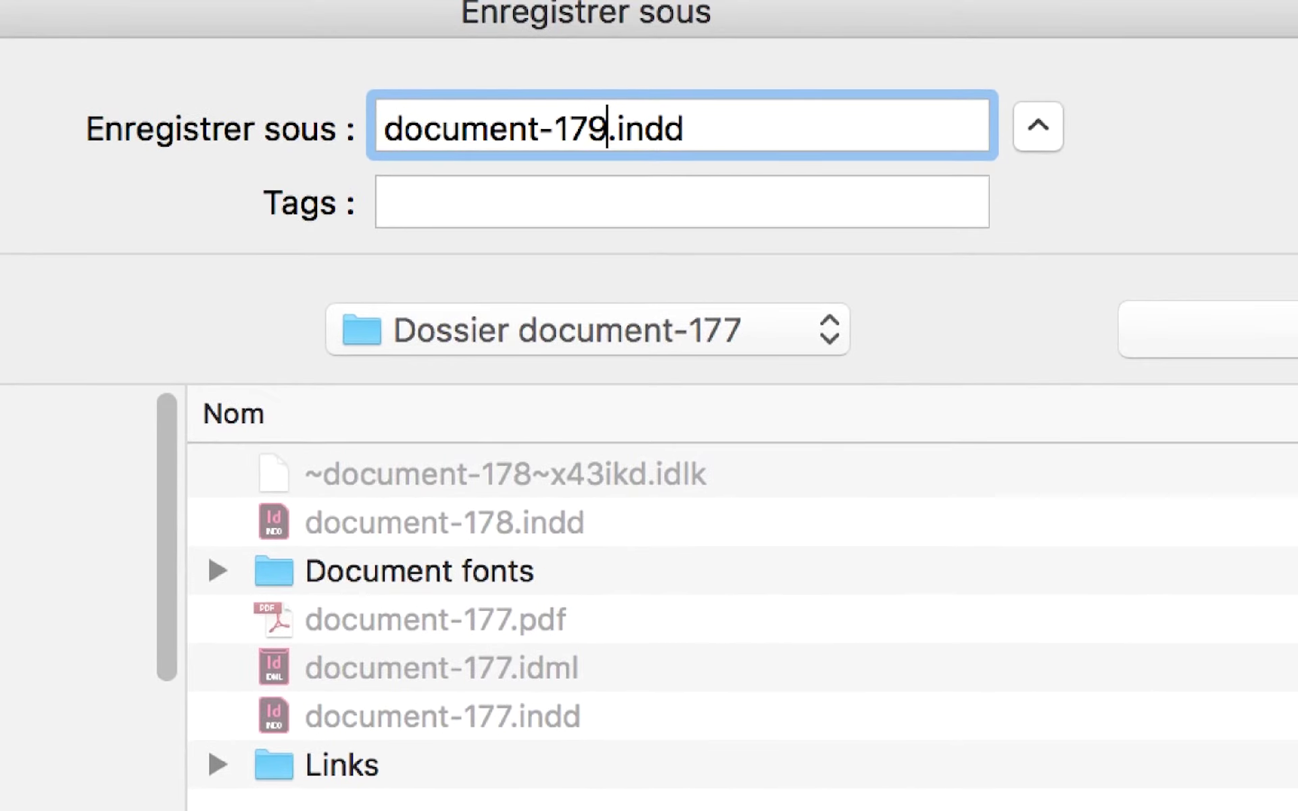